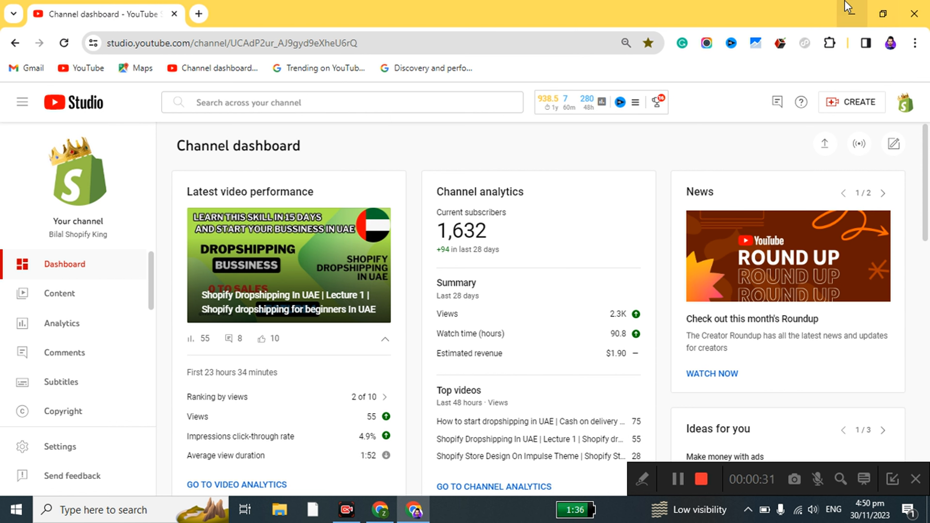
Switch to the other Chrome window, search Google for Shopify and open the official Shopify website
click(847, 11)
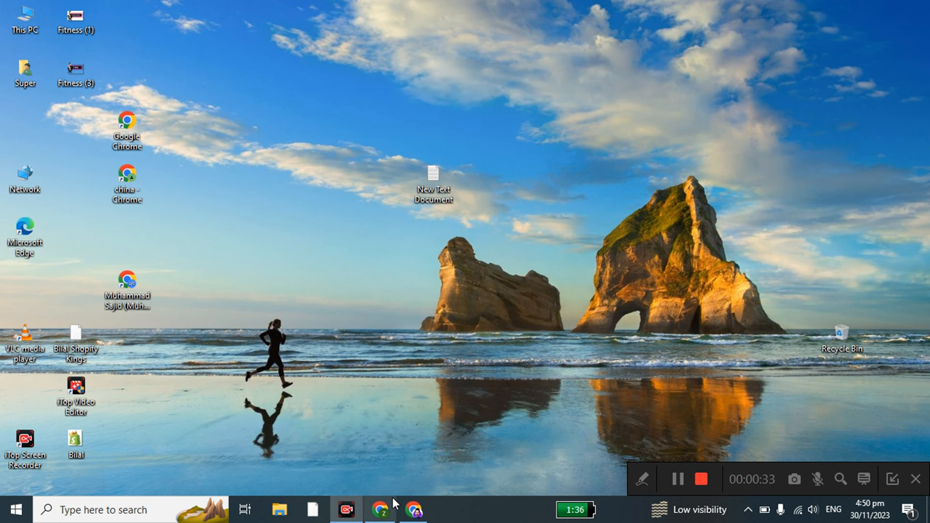
click(380, 509)
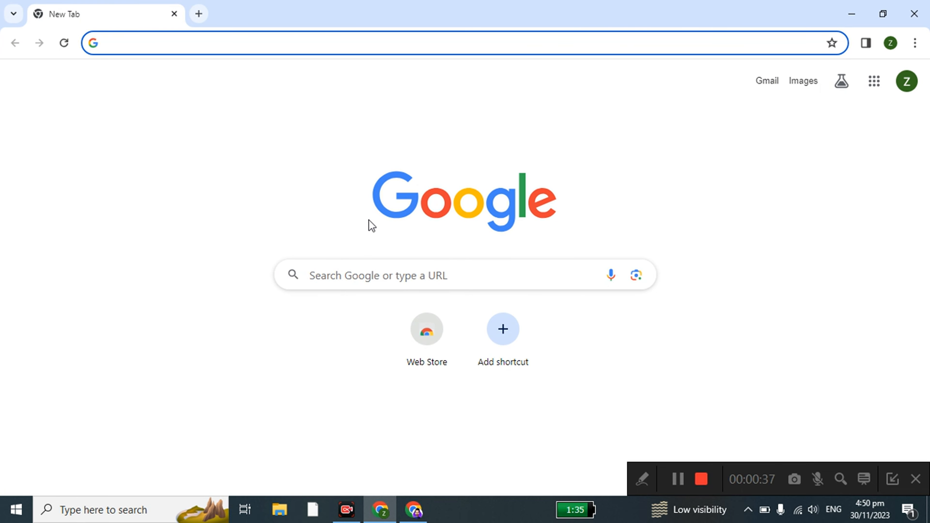
text(S)
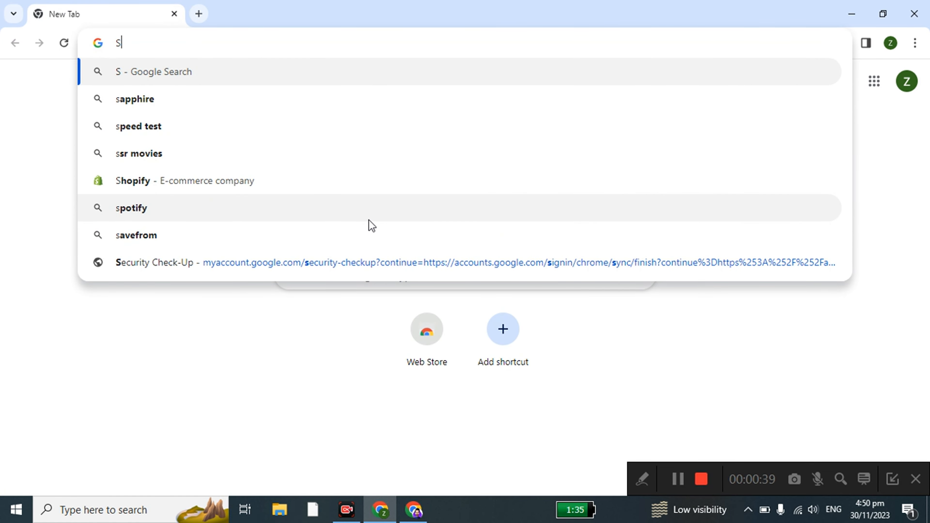
text(hopi)
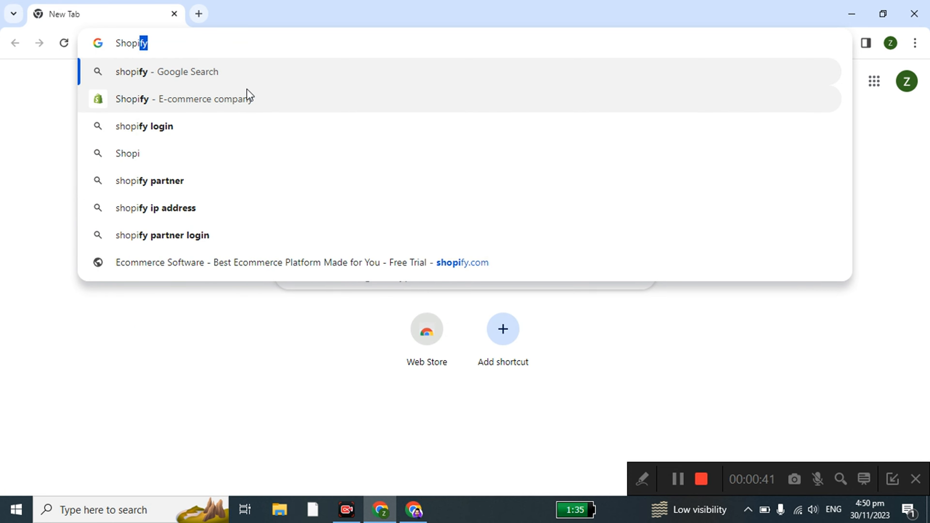
click(246, 91)
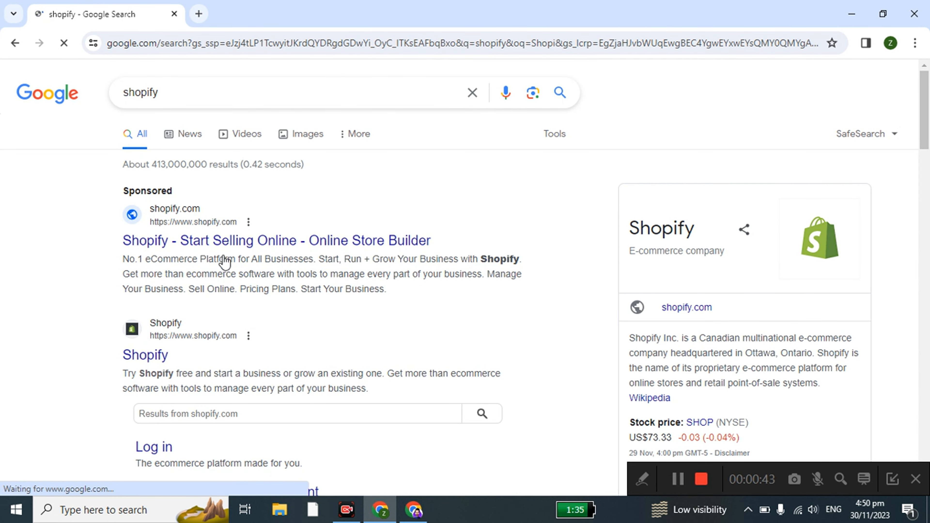
click(147, 357)
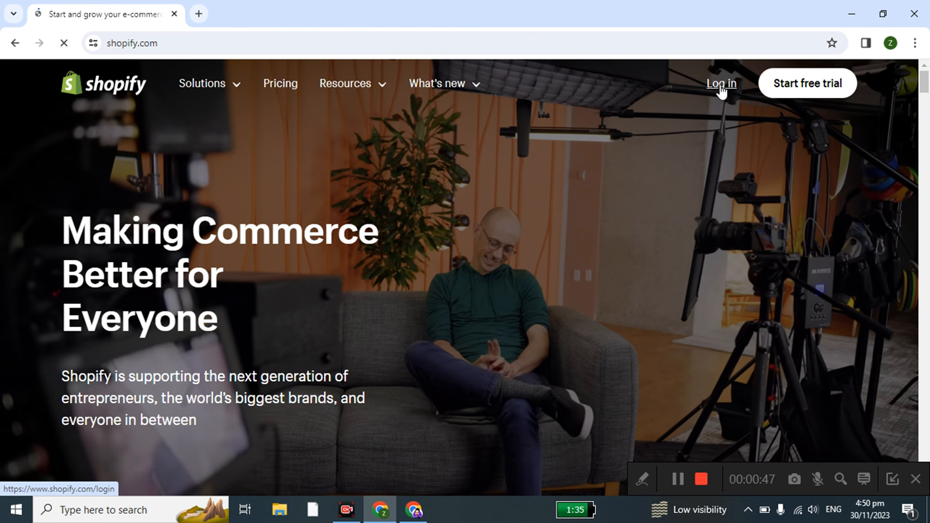
Start the free trial sign-up from Shopify's home page
click(721, 86)
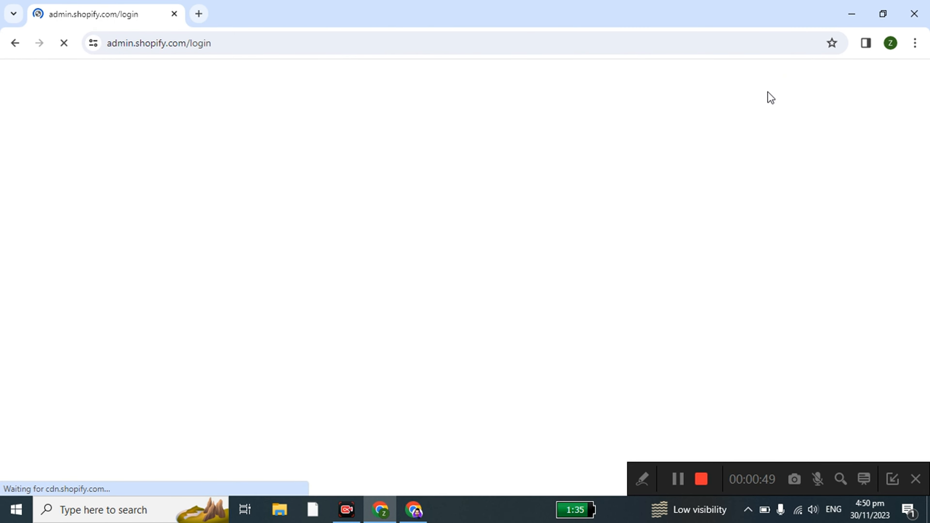
click(16, 43)
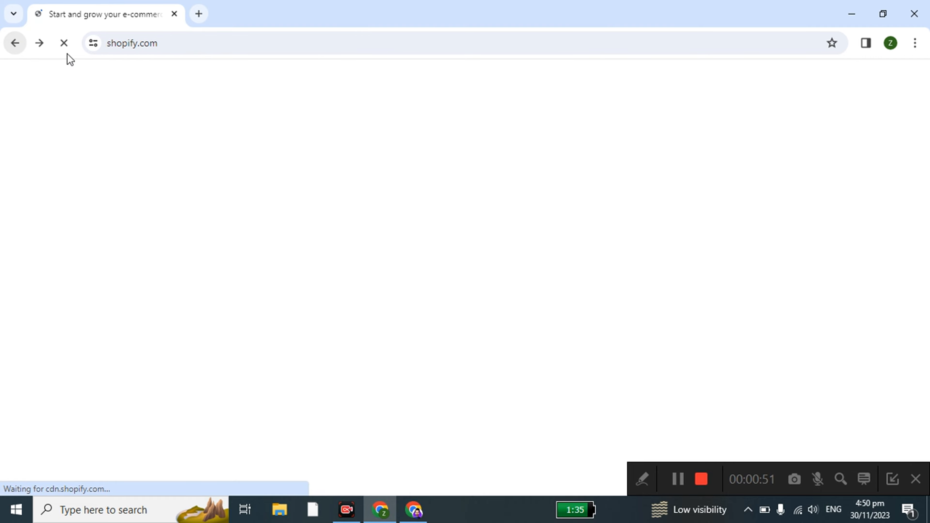
click(814, 97)
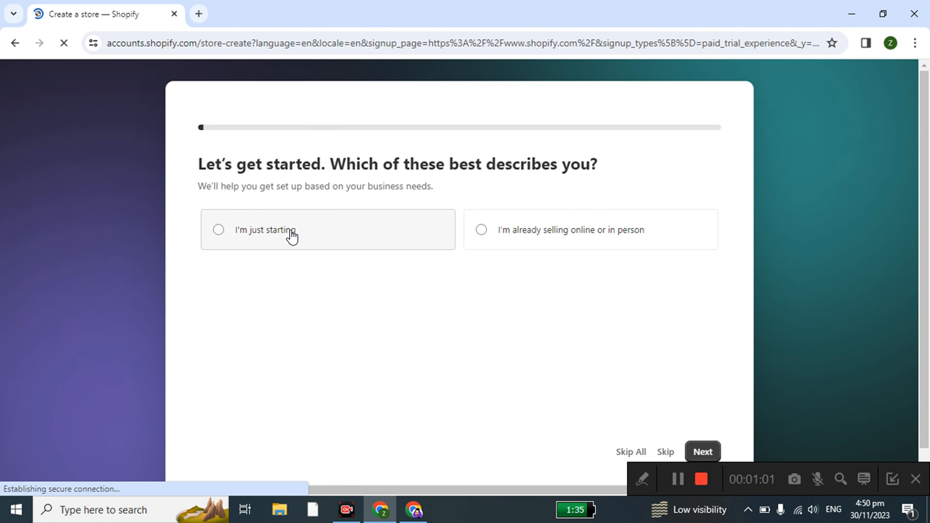
Answer the store setup questions with "I'm just starting" and "An online store" as the place to sell
click(291, 231)
scroll(479, 337, down, 1)
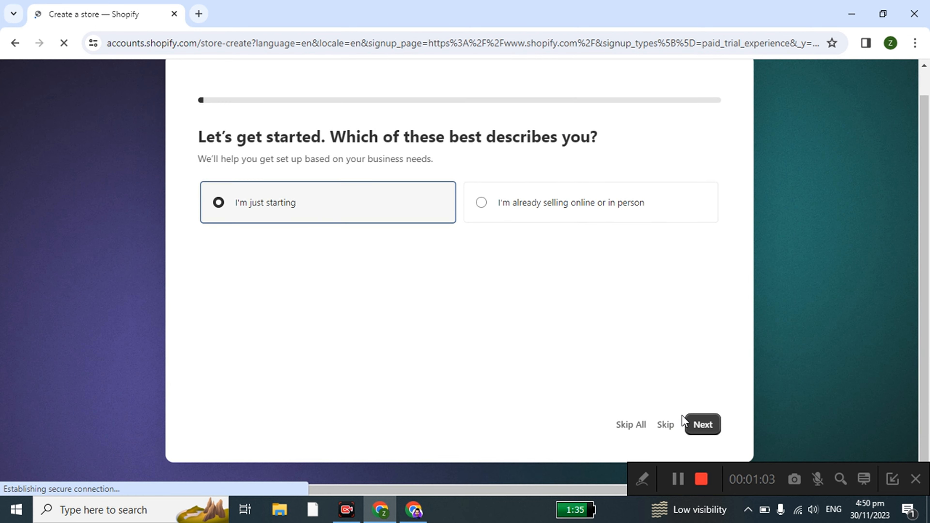
click(702, 425)
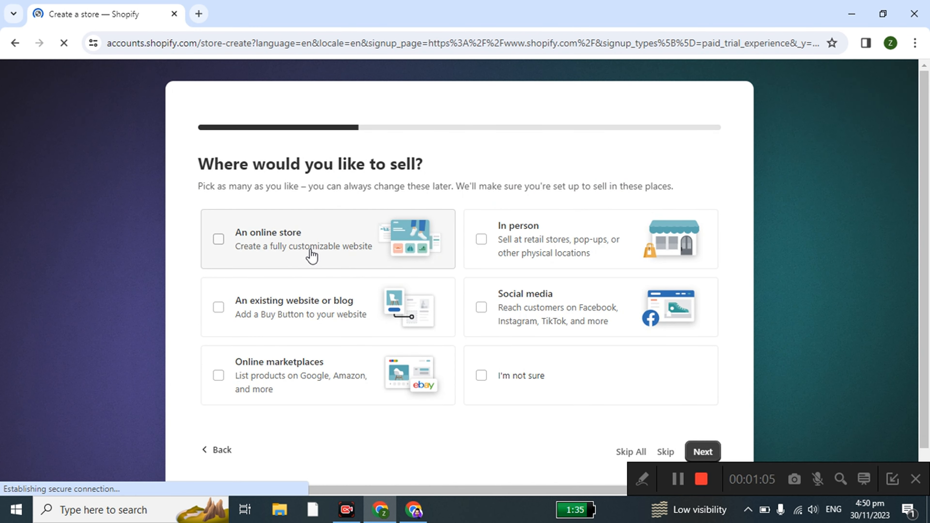
click(297, 244)
click(700, 451)
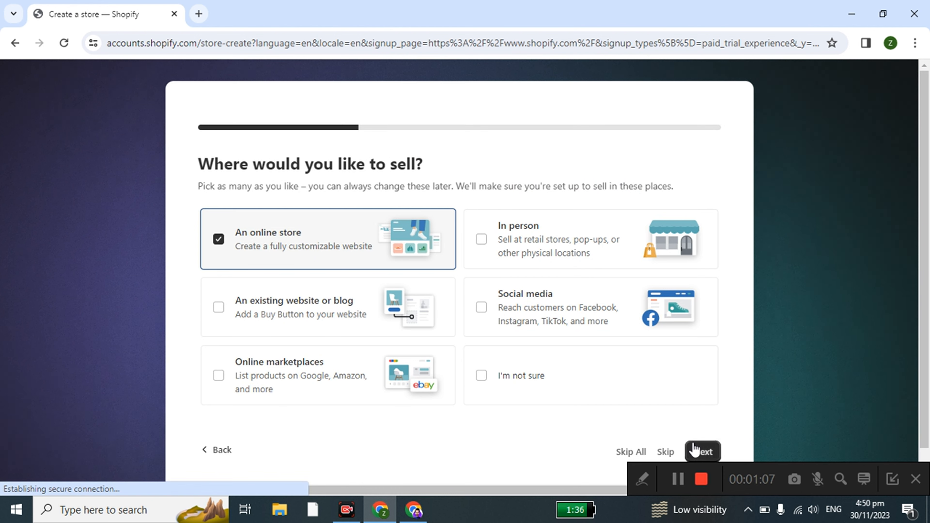
Choose "Dropshipping products" as what to sell first and continue to the business location
click(298, 319)
scroll(649, 439, down, 1)
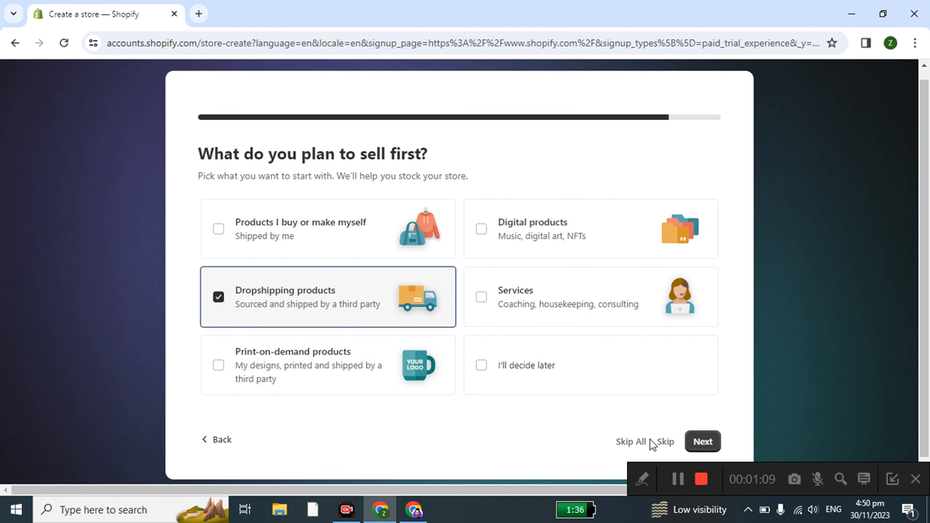
click(697, 424)
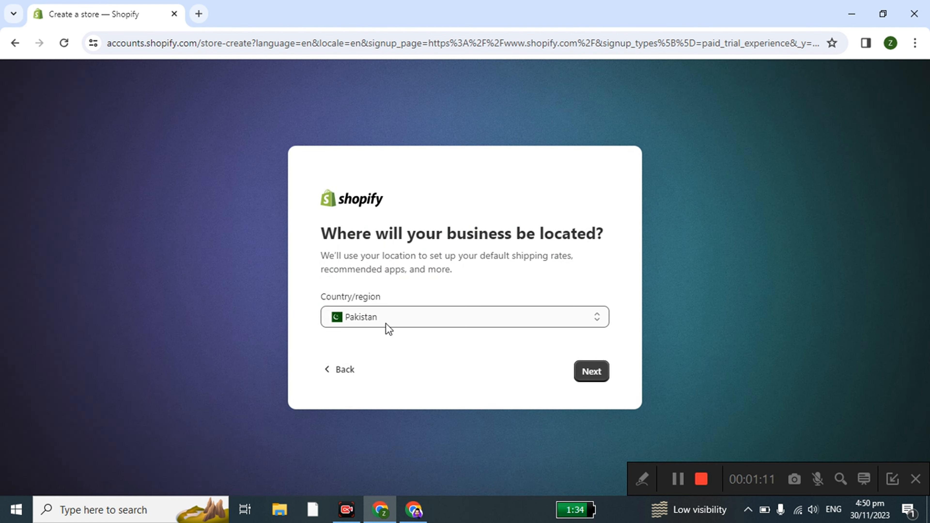
Set the business location to United Arab Emirates and sign up for Shopify with the listed Google account
click(386, 323)
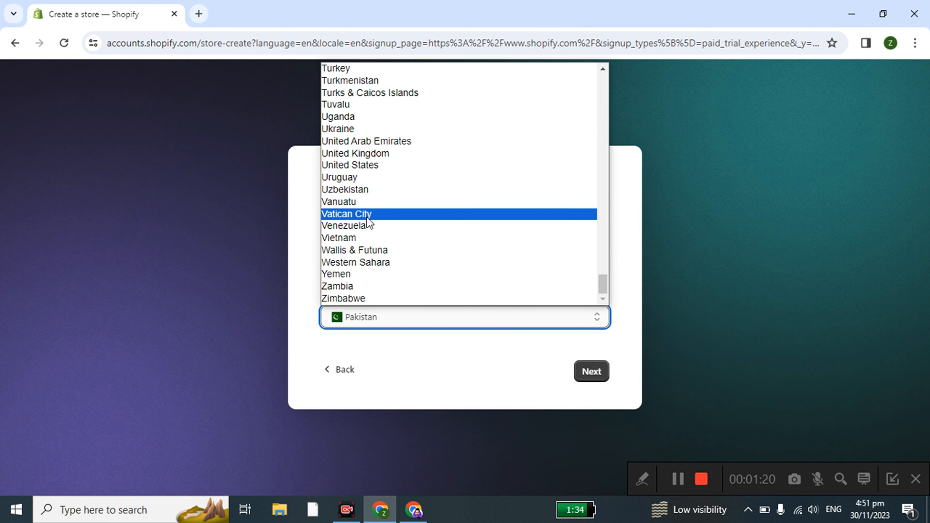
click(364, 141)
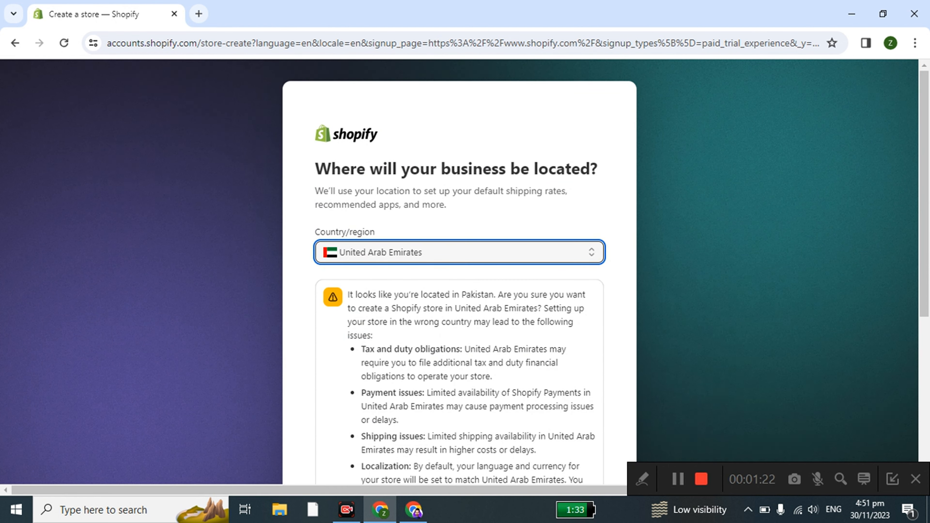
scroll(578, 428, down, 6)
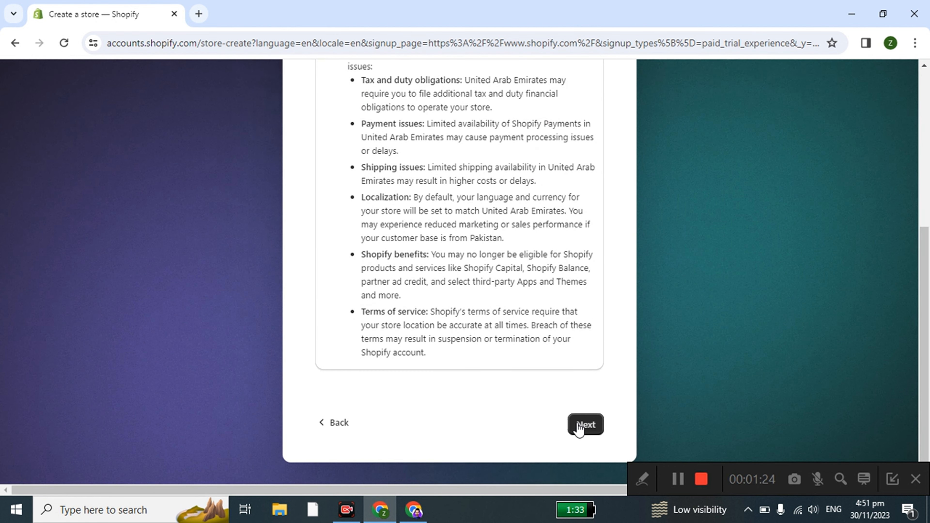
click(578, 424)
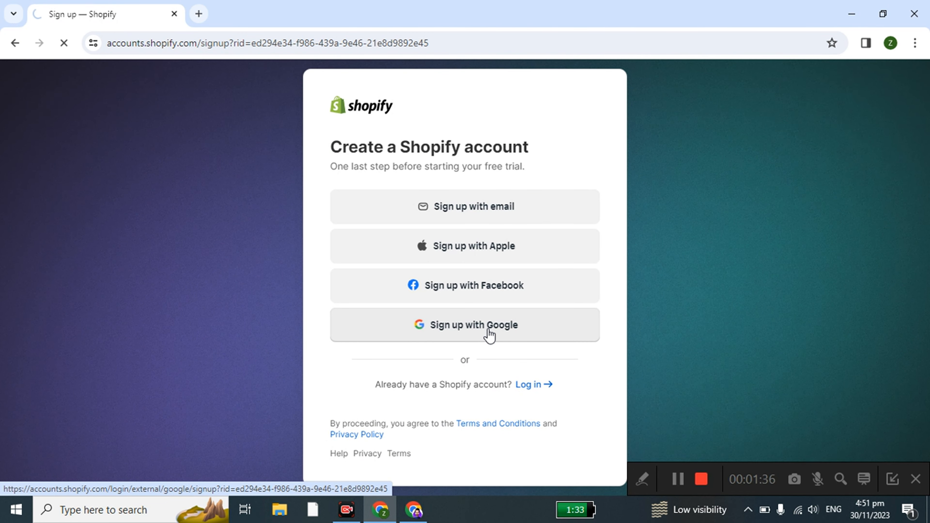
click(489, 331)
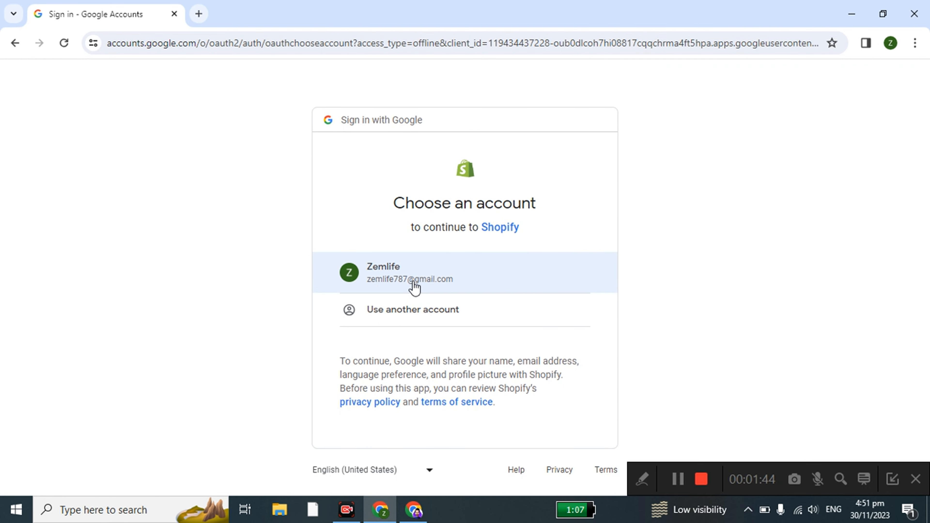
click(414, 288)
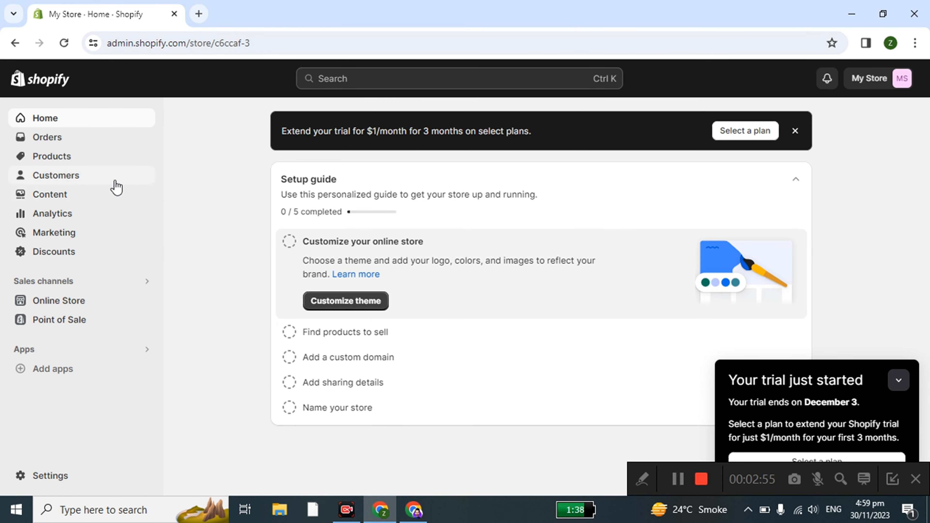
Create and save a manual product collection titled "Best Selling" in the store's collections
click(86, 157)
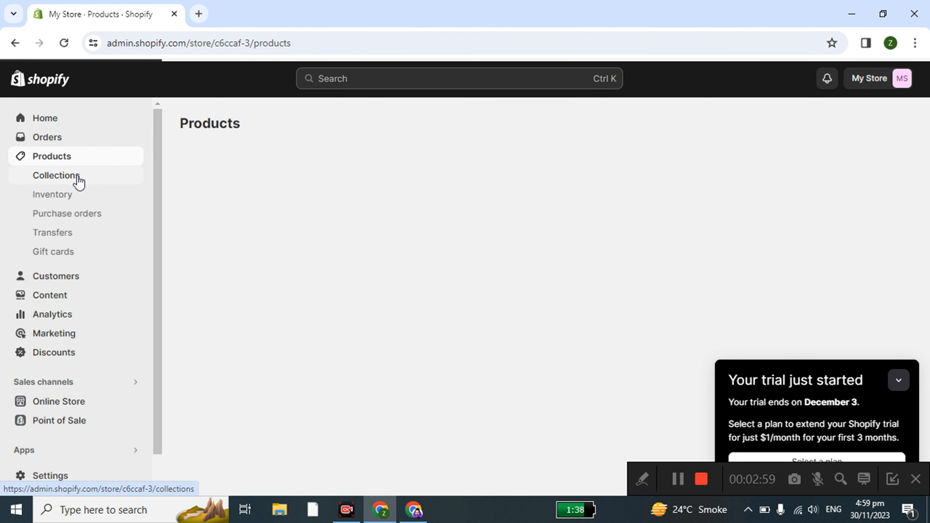
click(78, 182)
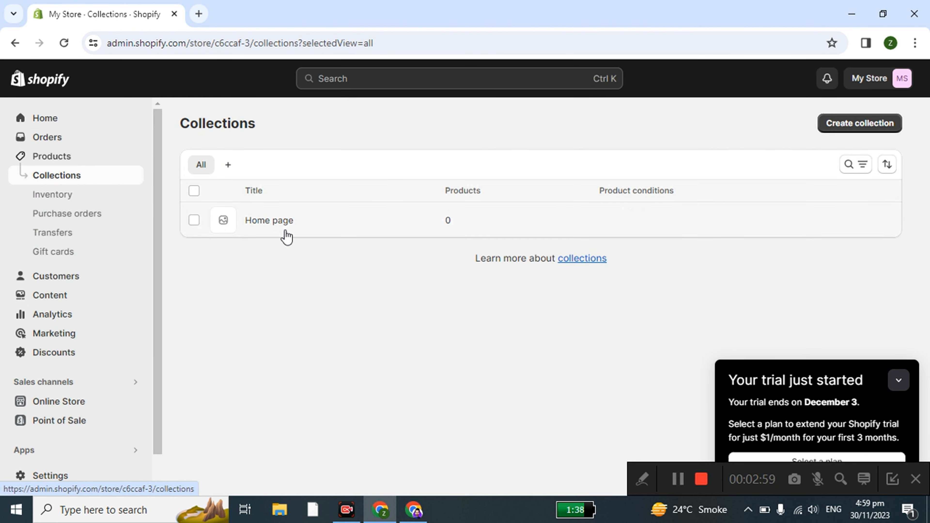
click(857, 122)
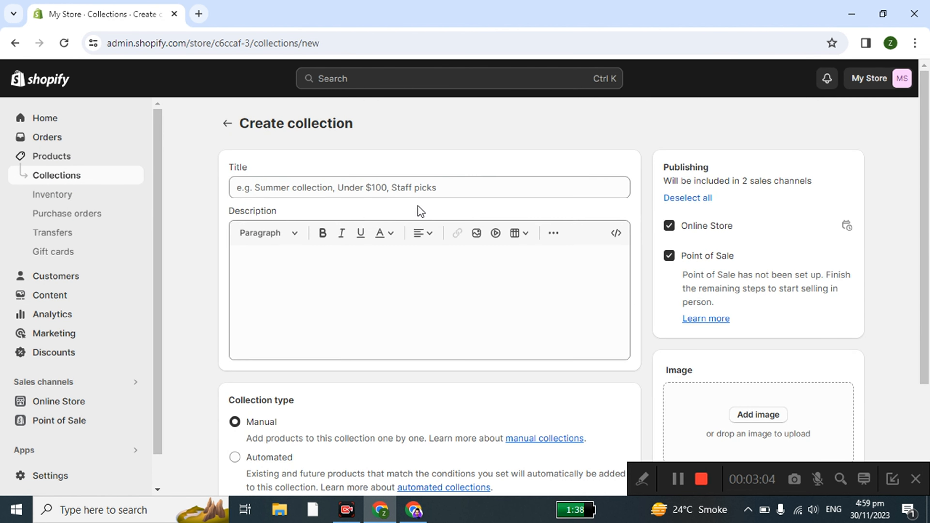
click(418, 192)
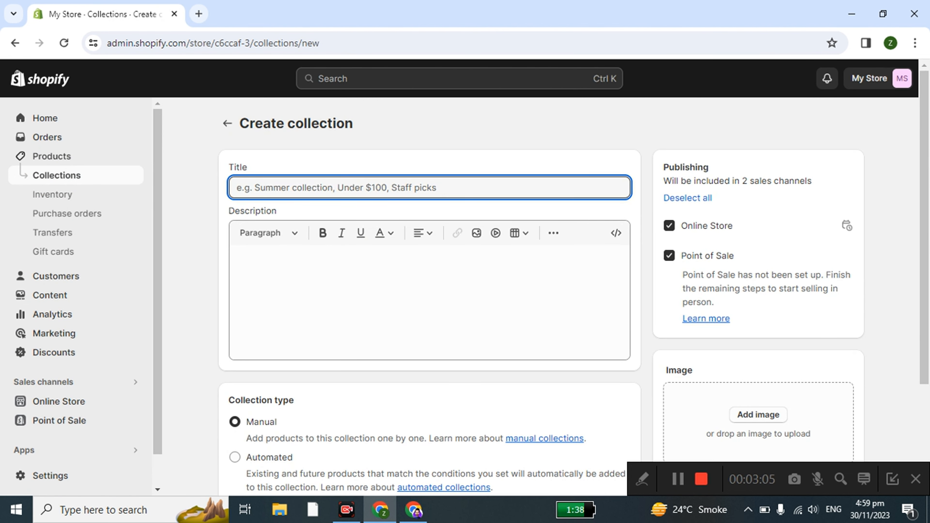
text(Best Selling)
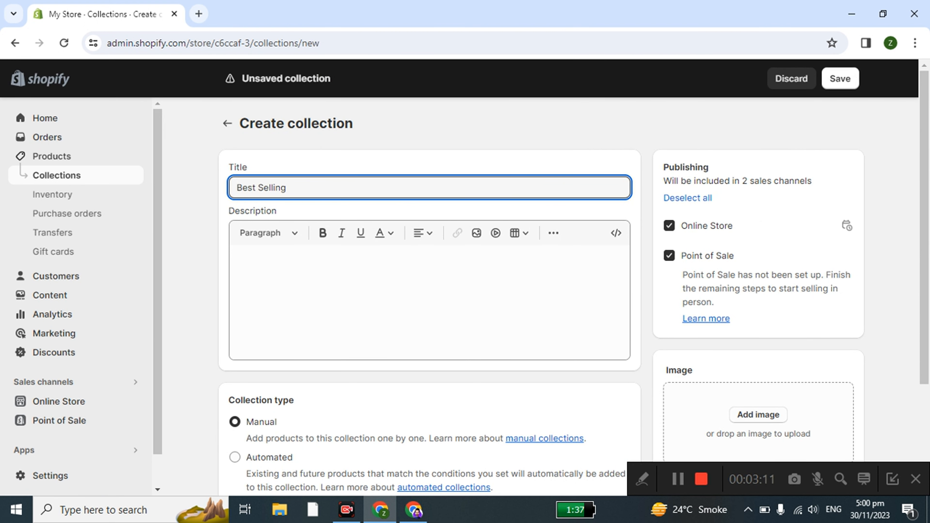
scroll(677, 276, down, 3)
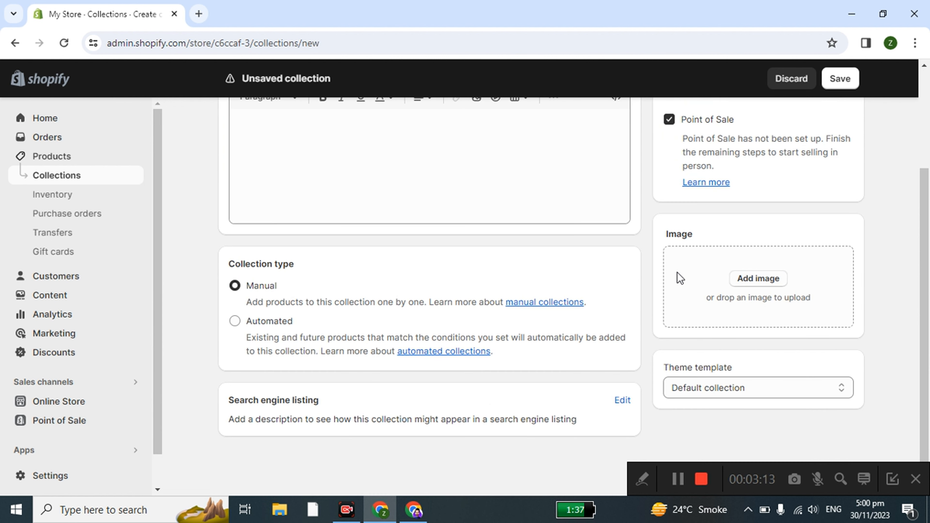
scroll(677, 276, up, 3)
click(830, 88)
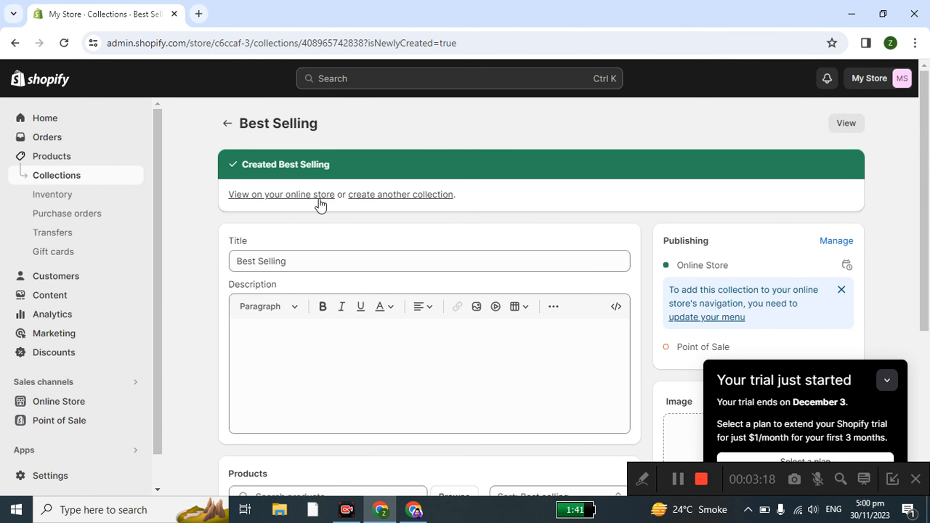
Create and save another collection titled "Home and Kitchen"
click(382, 196)
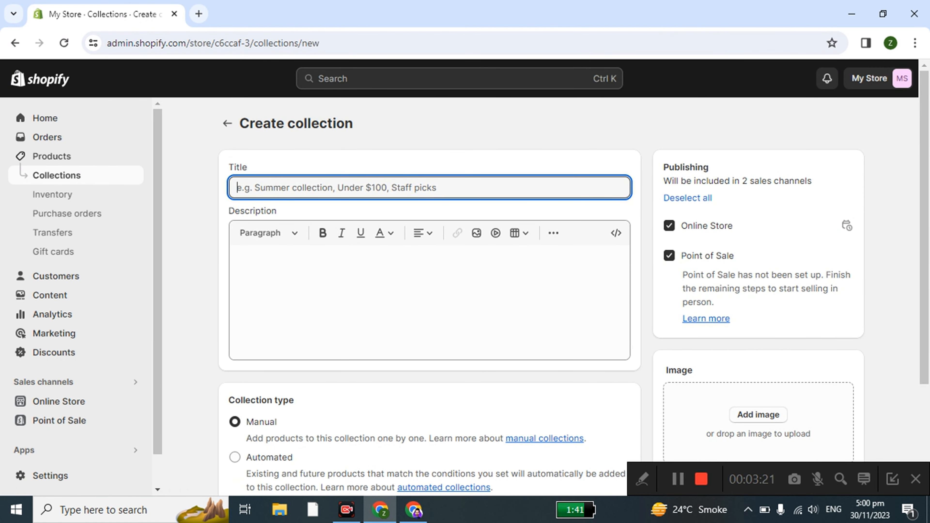
text(Home and)
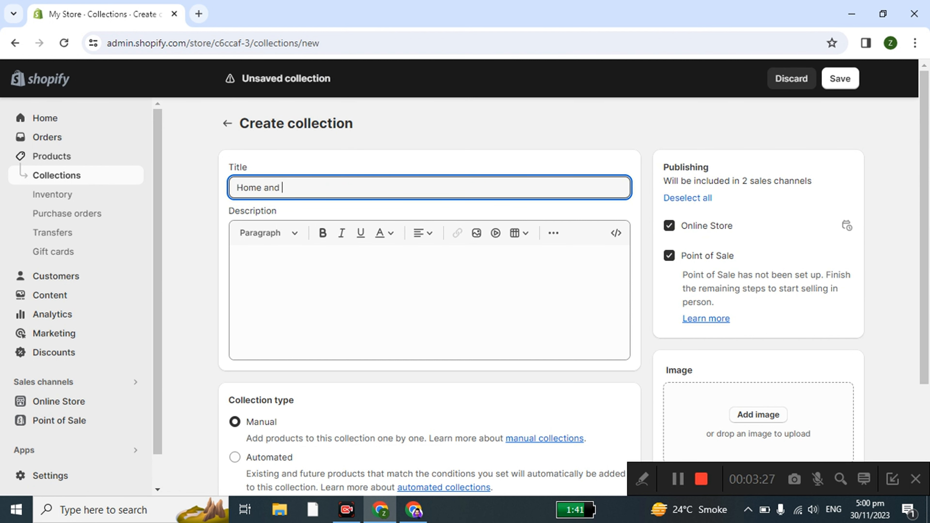
text(Kitchen)
click(837, 82)
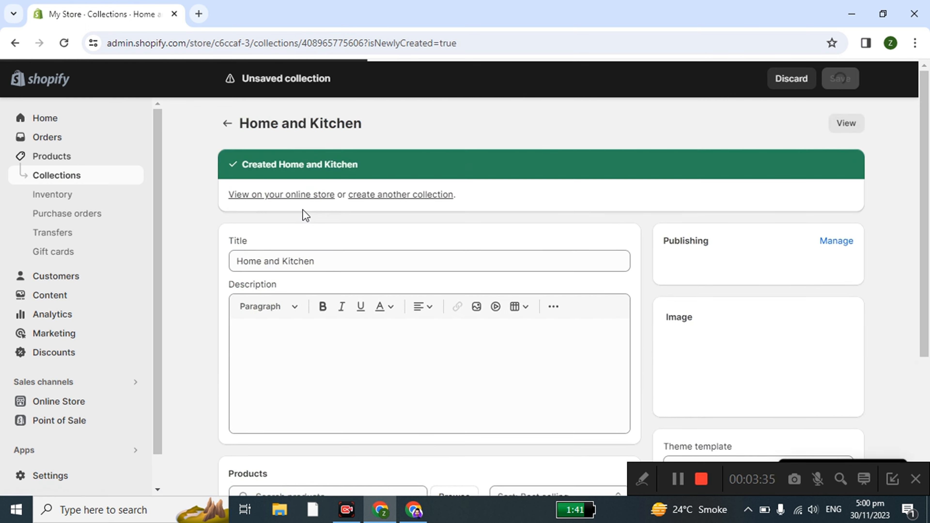
Create and save another collection titled "Health & Beauty"
click(389, 195)
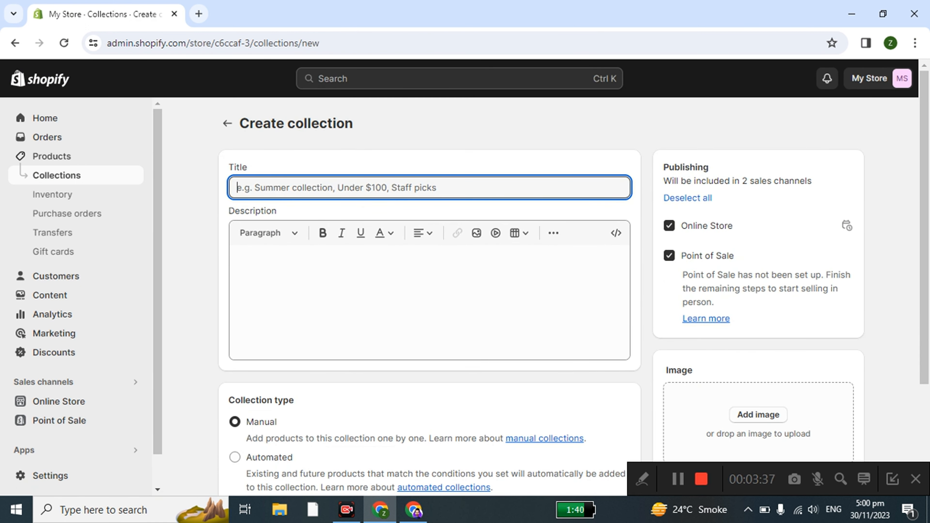
text(Health & Beauty)
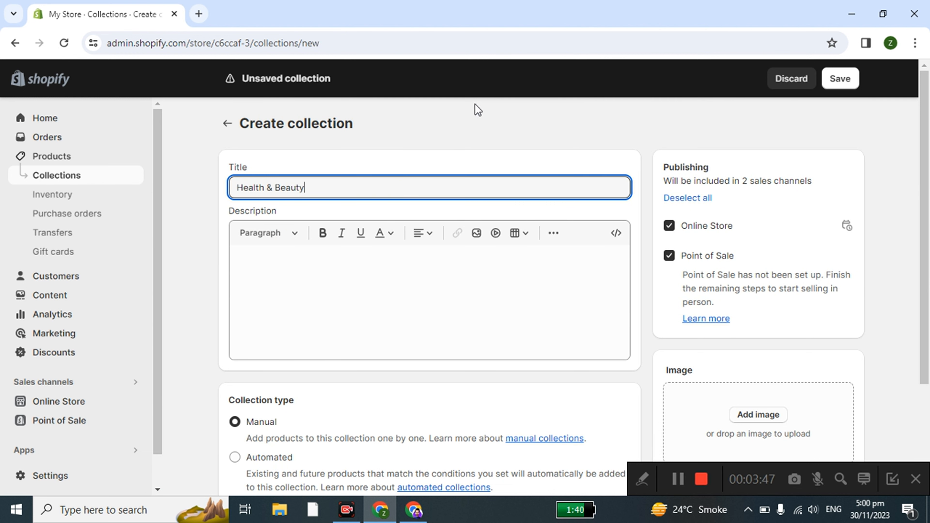
click(837, 80)
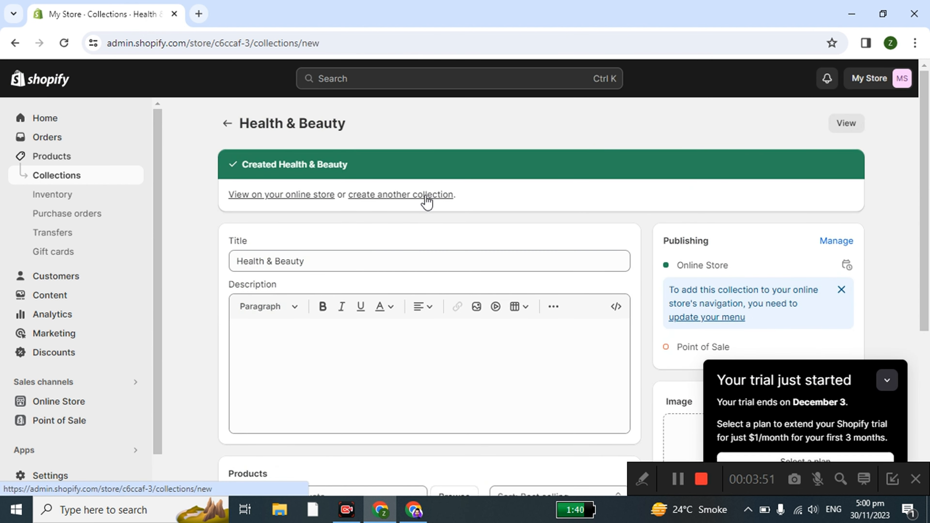
Create and save another collection titled "Sports & Outdoors", and return to the collections list
click(426, 195)
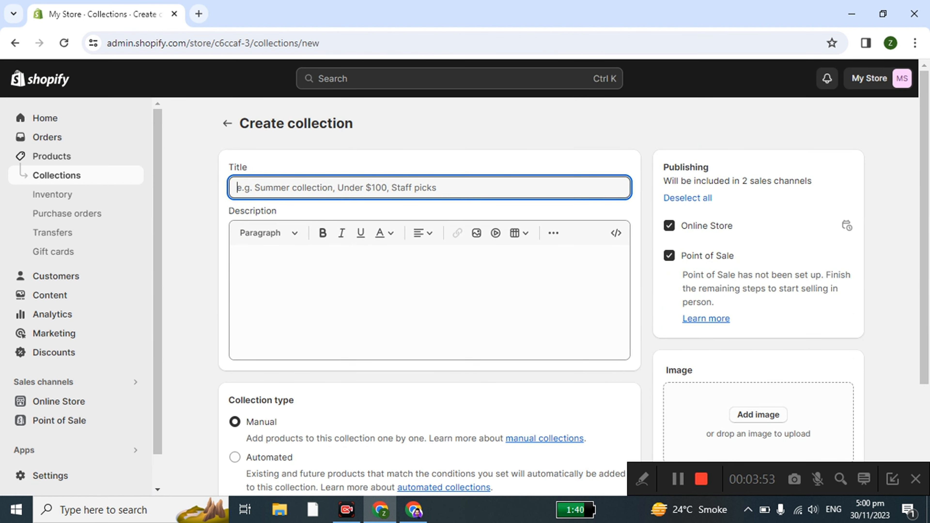
text(Sports & Outdoors)
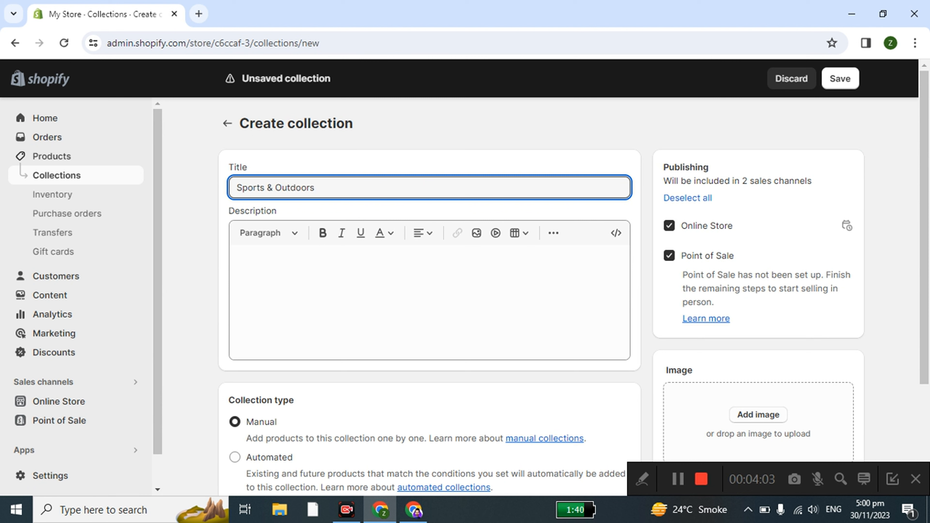
click(840, 79)
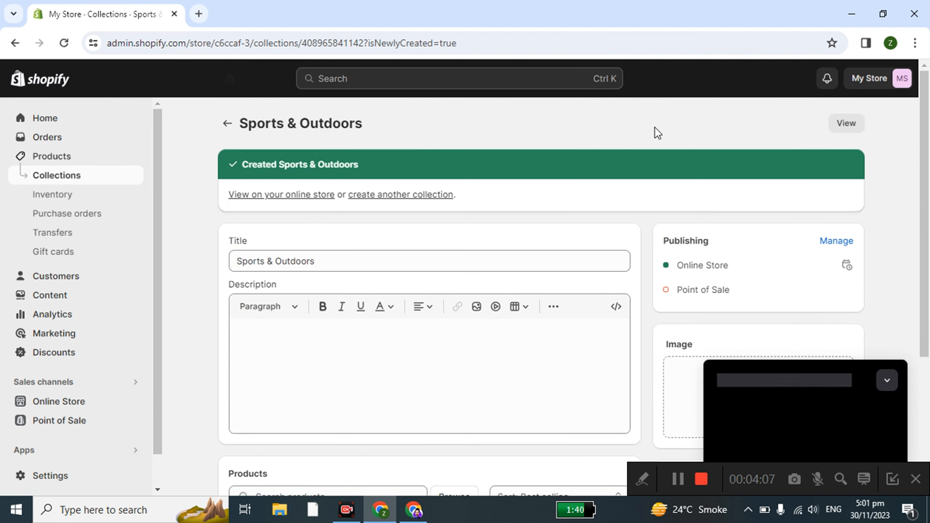
click(227, 123)
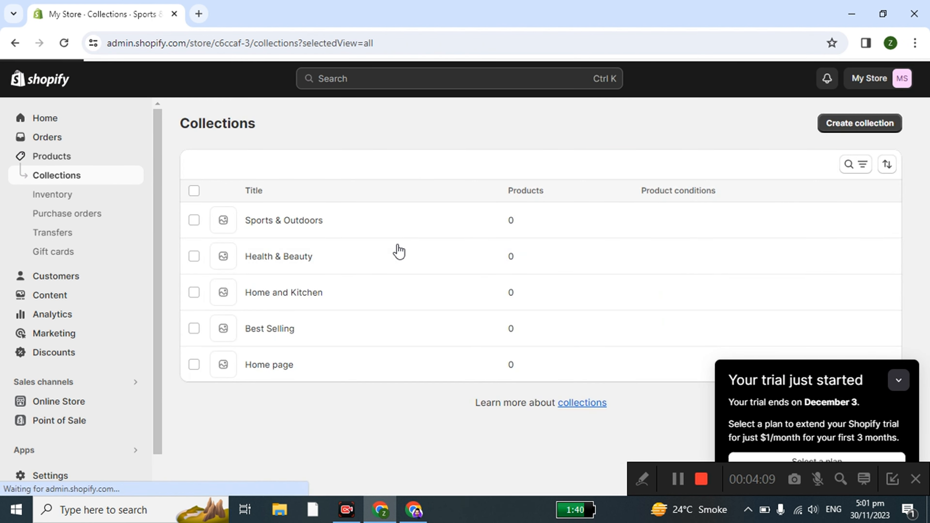
Import the store's products from products_export_1.csv, publishing new products to all sales channels without overwriting matching handles
click(77, 163)
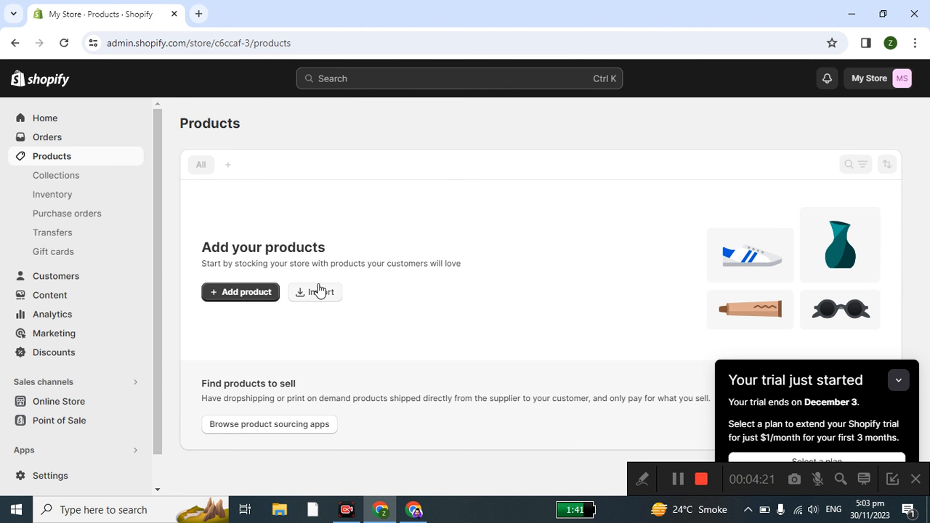
click(326, 296)
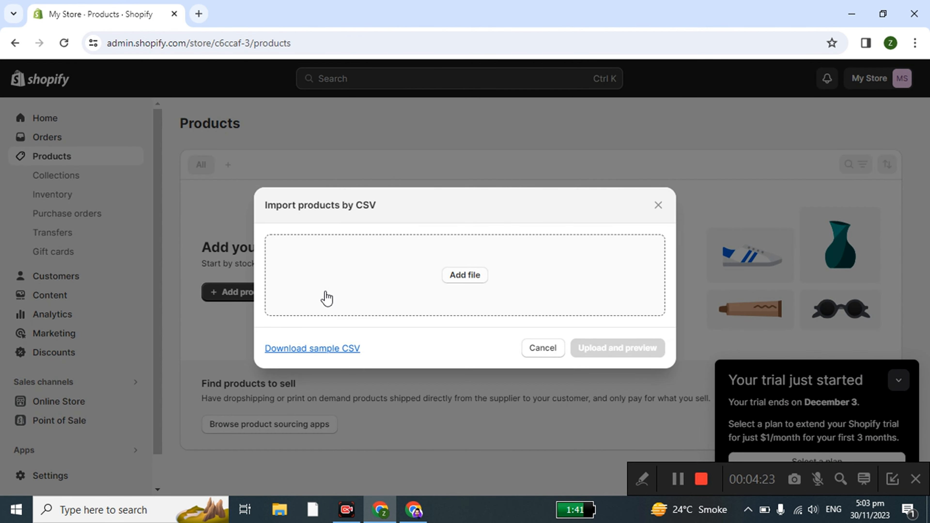
click(414, 279)
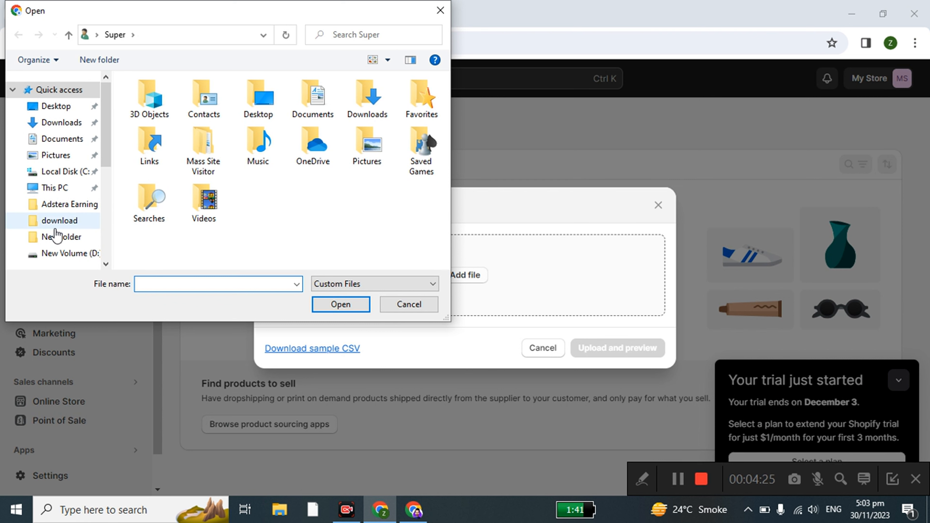
click(63, 254)
double_click(141, 148)
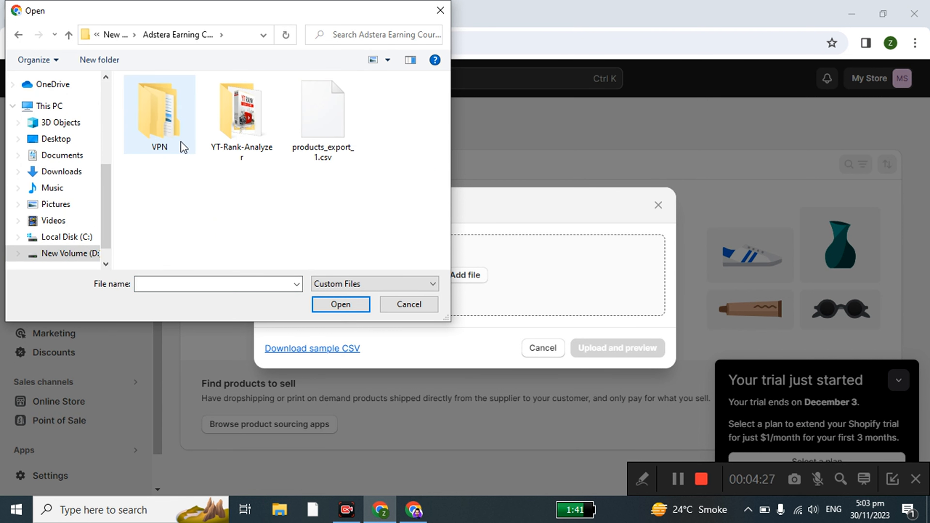
click(320, 148)
click(340, 304)
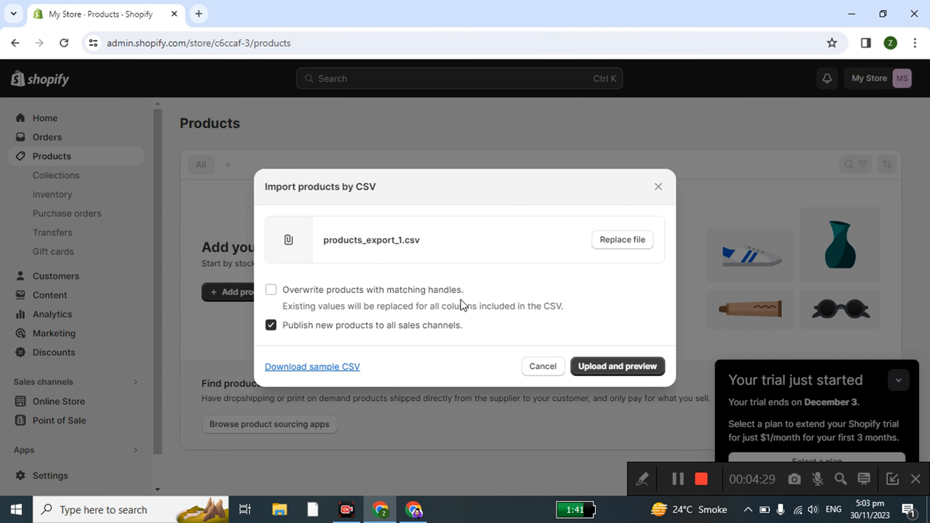
click(624, 368)
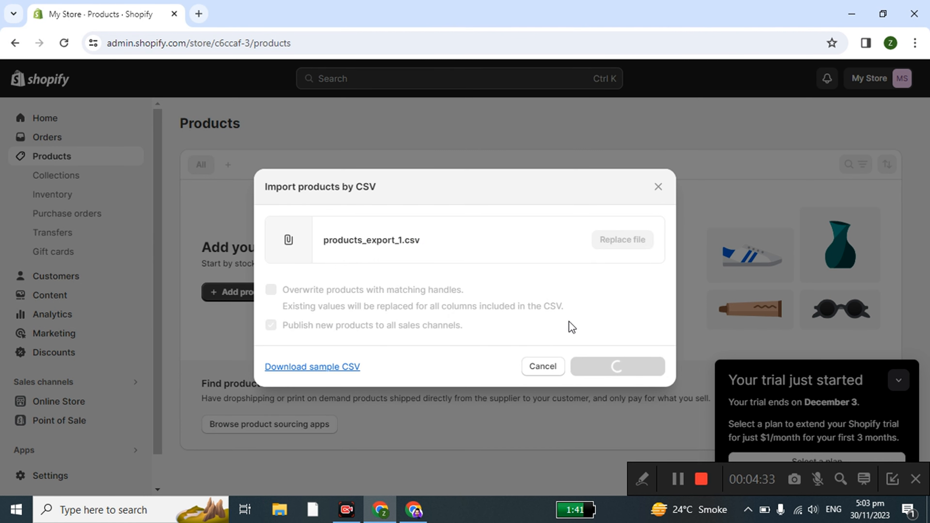
scroll(571, 333, down, 8)
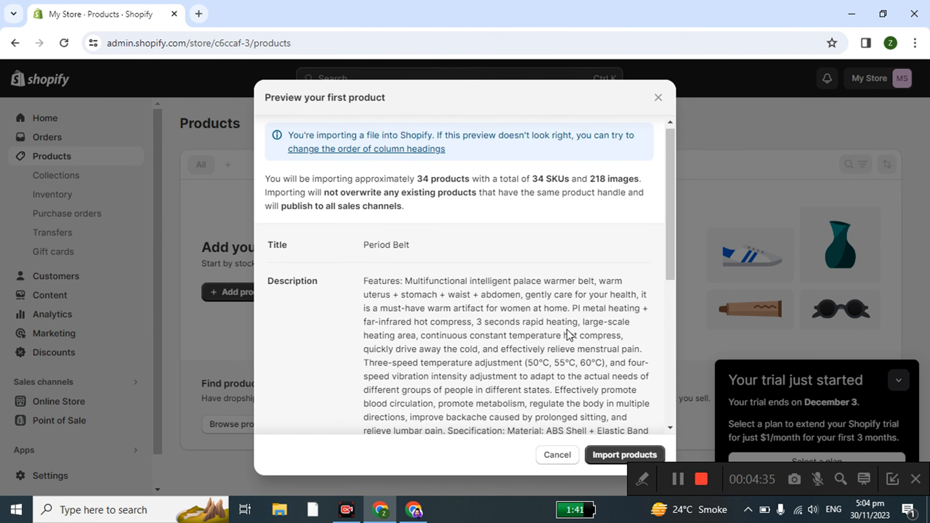
click(605, 454)
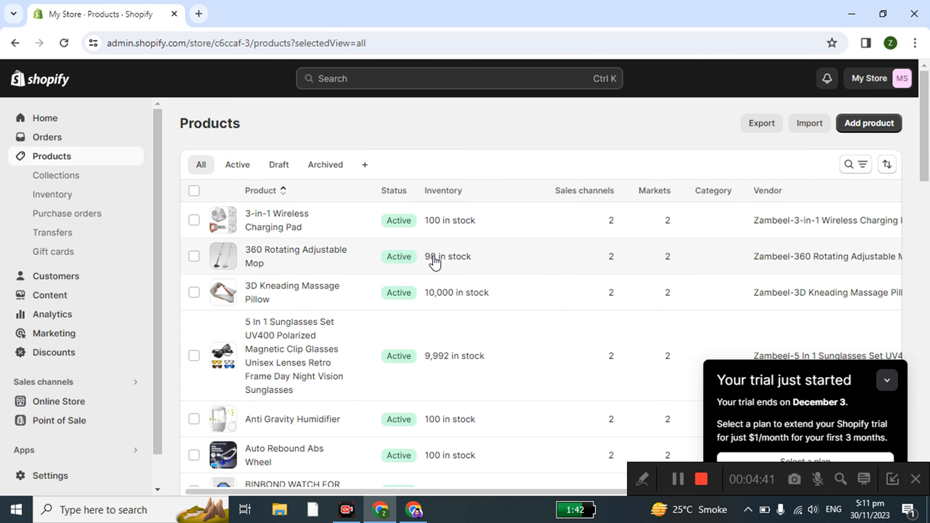
Open the 3-in-1 Wireless Charging Pad product and accept the suggested category Mobile Phone Accessories
scroll(402, 316, down, 10)
scroll(402, 316, down, 20)
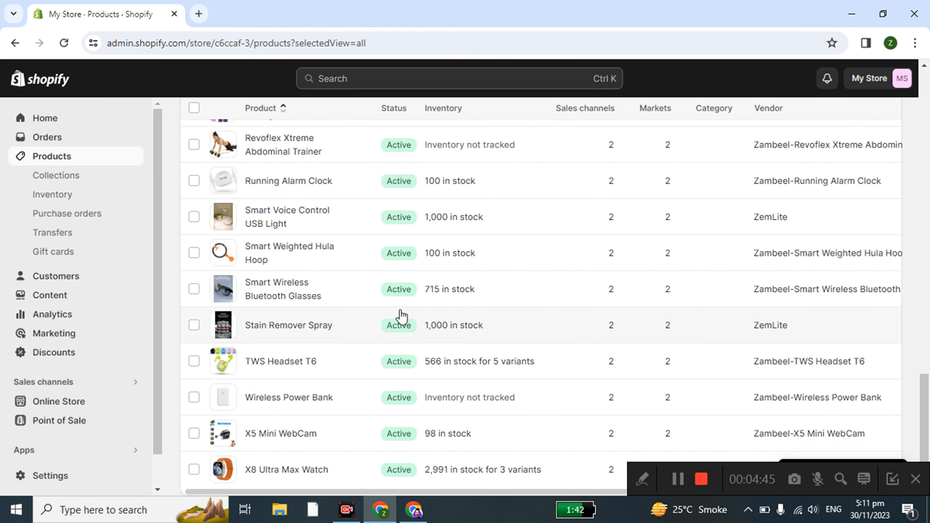
scroll(394, 323, up, 12)
scroll(392, 333, up, 10)
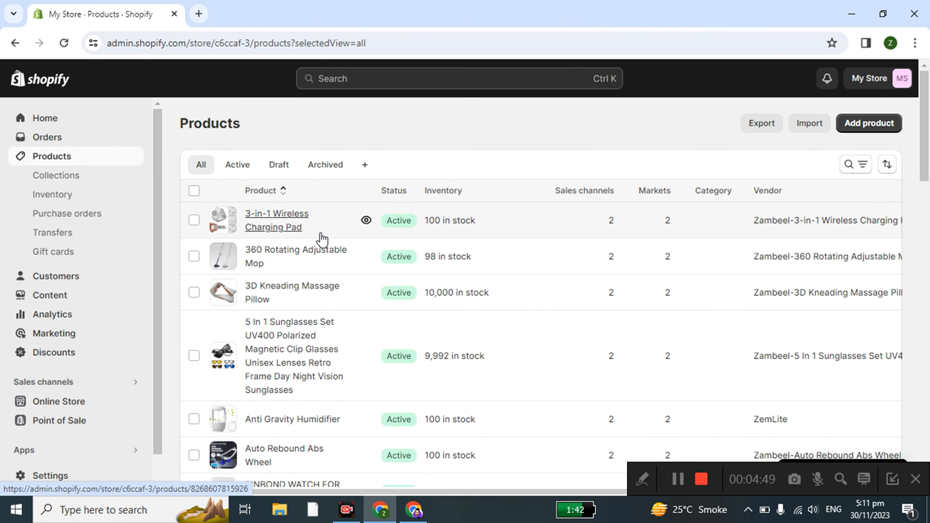
click(288, 219)
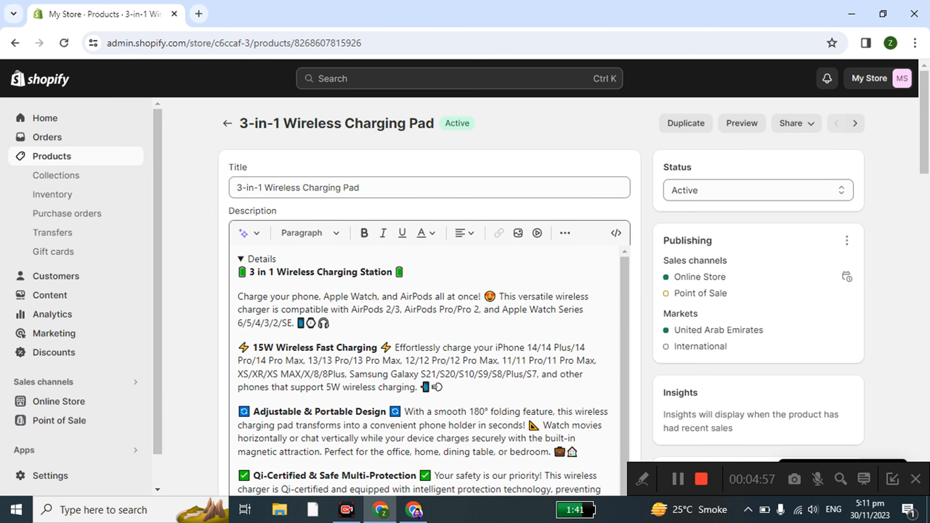
scroll(695, 349, down, 5)
scroll(695, 348, down, 2)
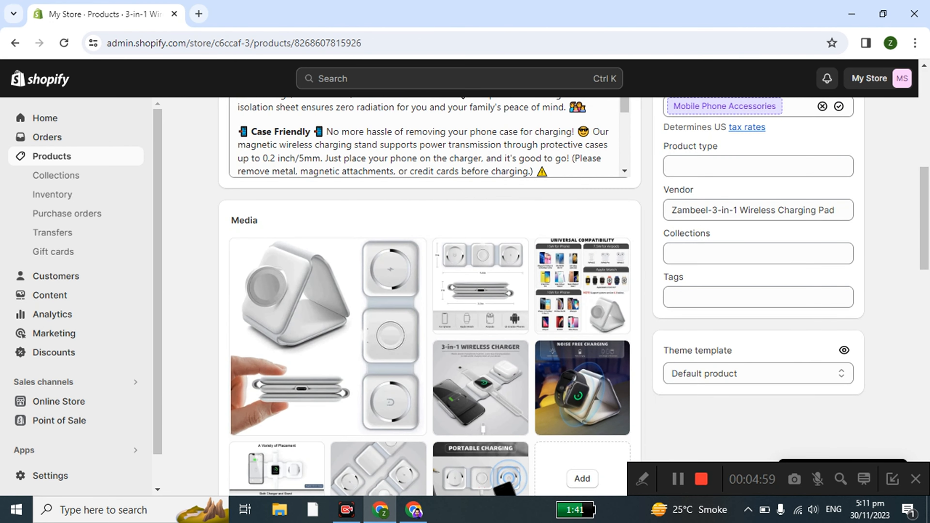
scroll(695, 349, up, 2)
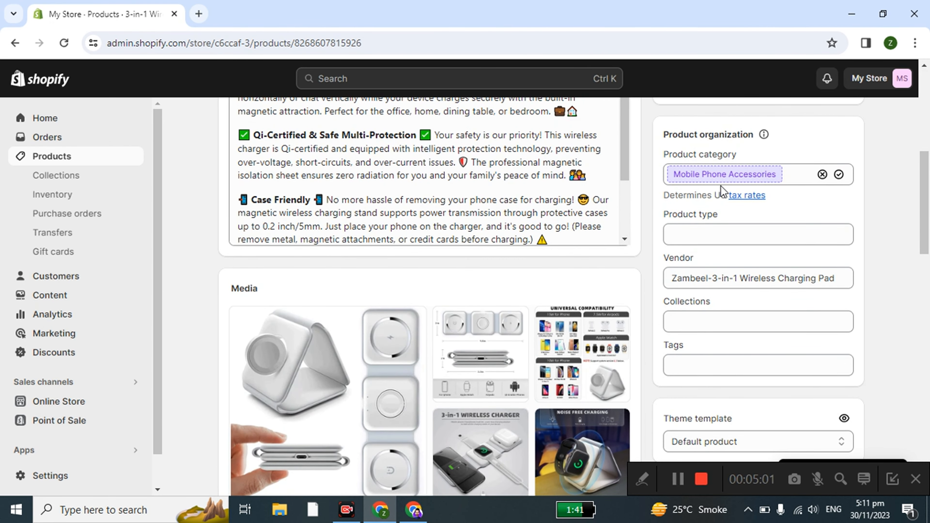
click(838, 174)
Copy the category name Mobile Phone Accessories into the charging pad's product type
click(694, 234)
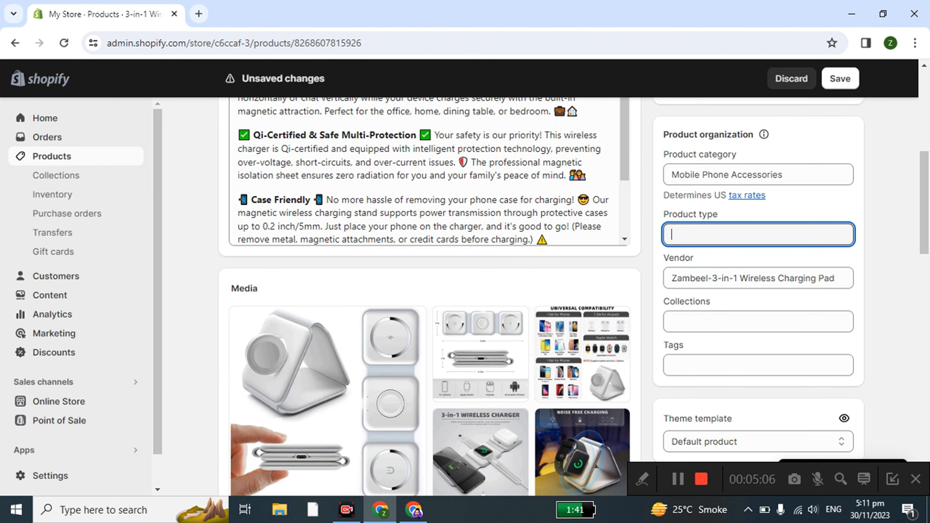
click(714, 174)
key(ctrl+c)
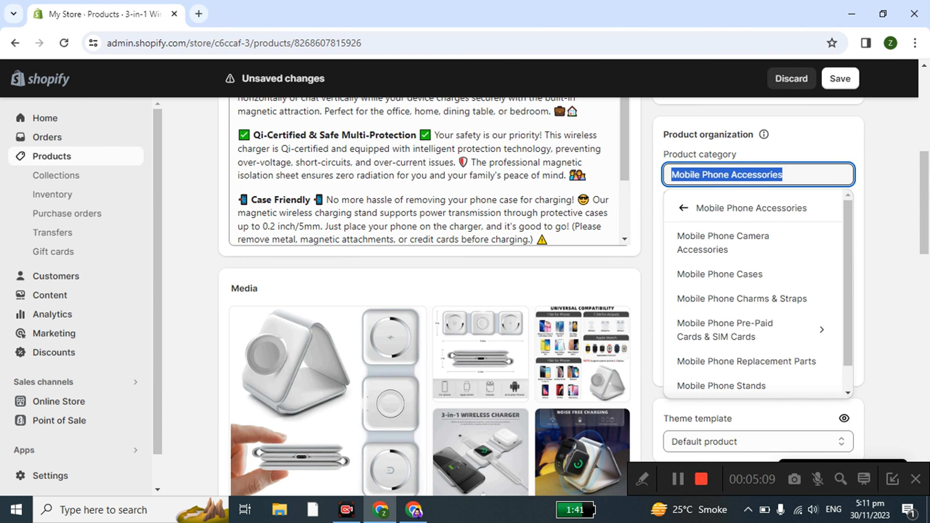
click(882, 197)
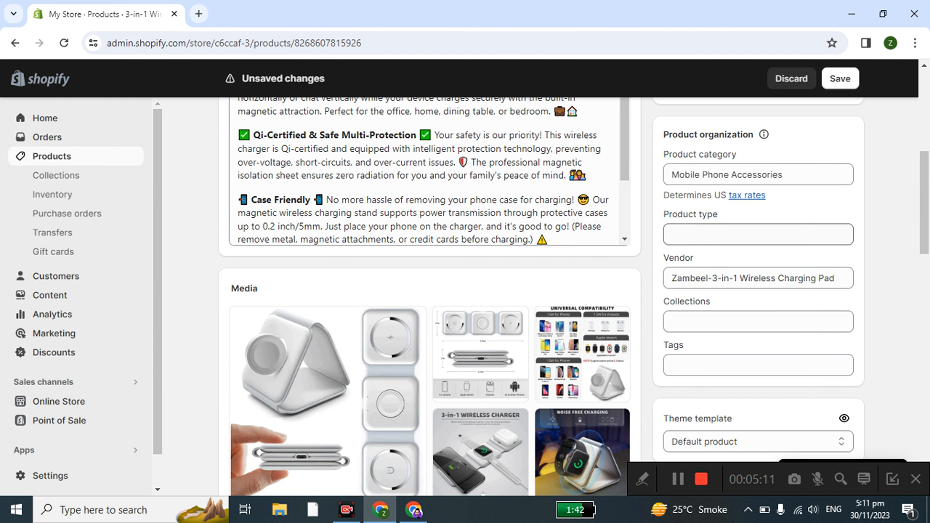
click(735, 234)
key(ctrl+v)
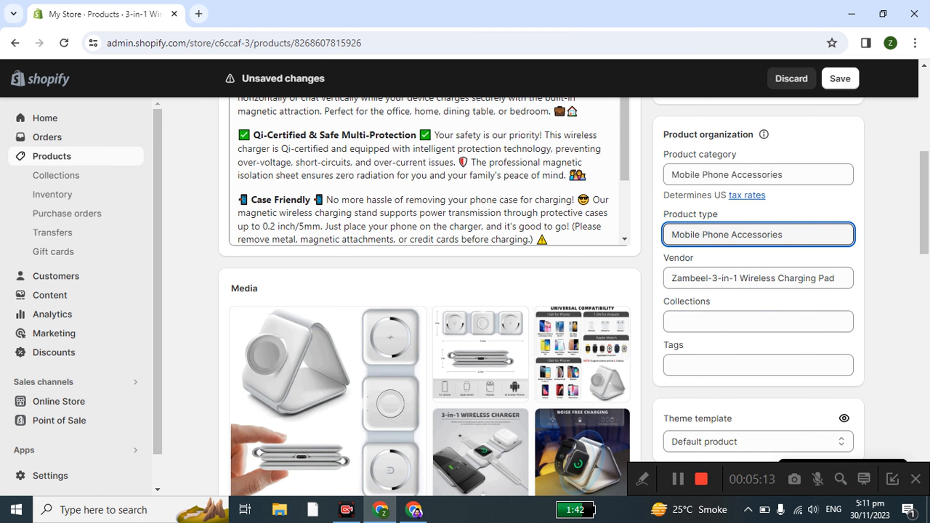
Set the charging pad's vendor to a new entry, Zem Life, and add the product to the Best Selling collection
key(Tab)
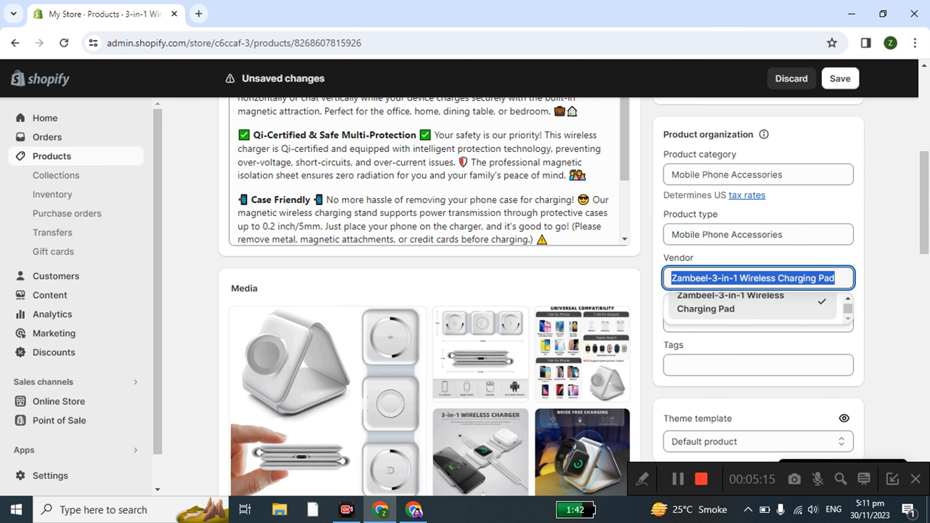
text(Zem Life)
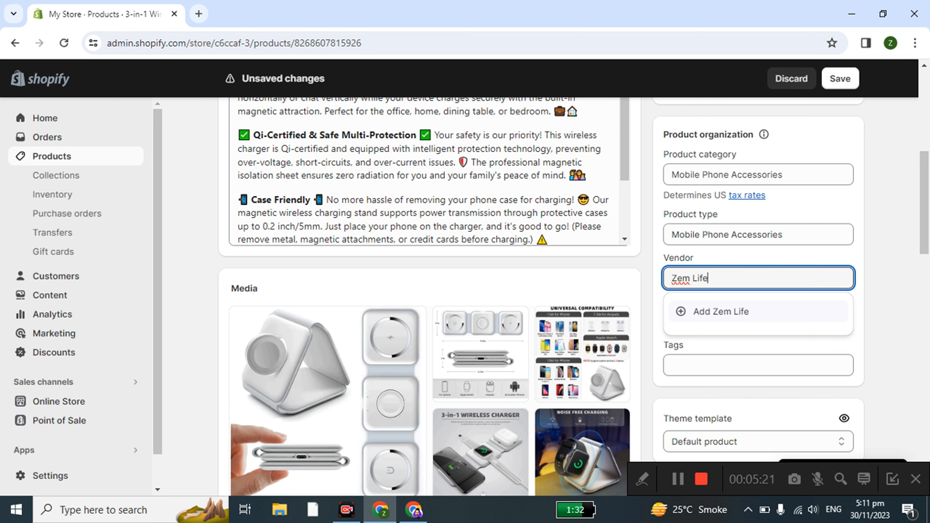
click(730, 313)
key(Tab)
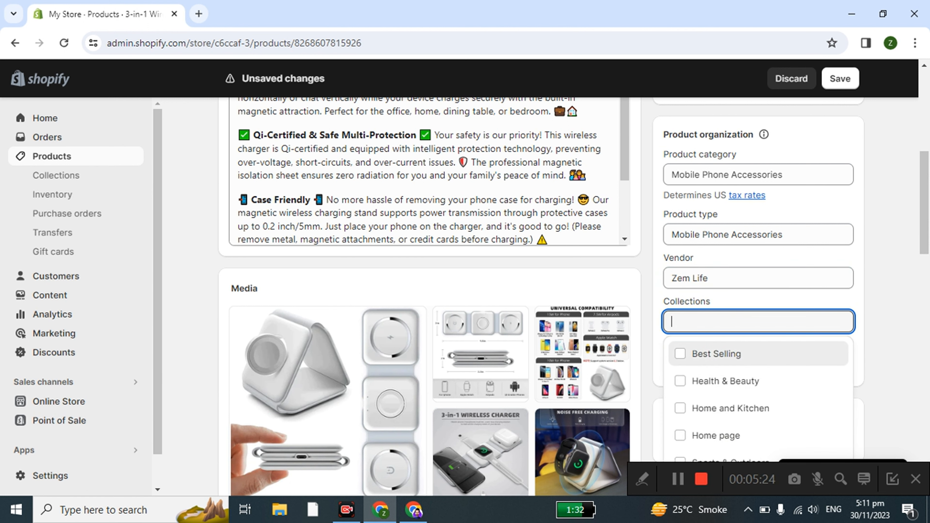
click(720, 353)
scroll(720, 354, down, 2)
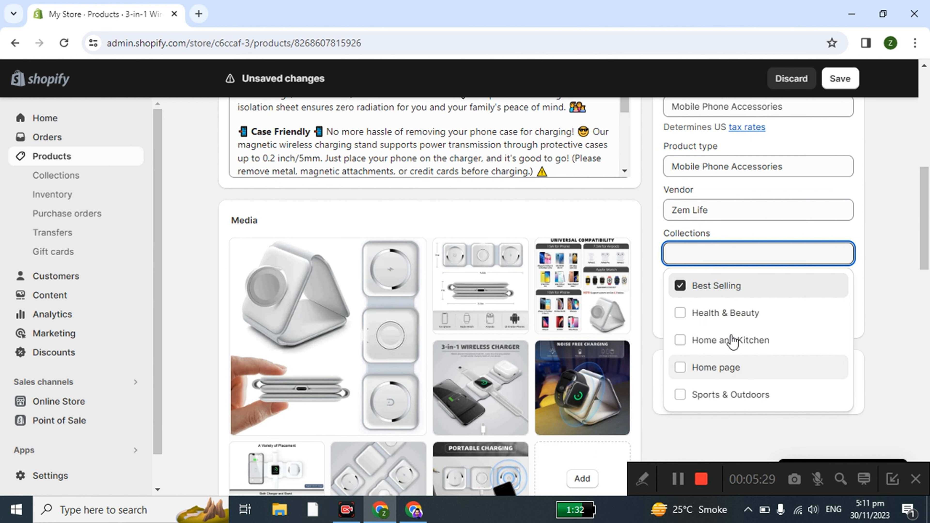
click(894, 380)
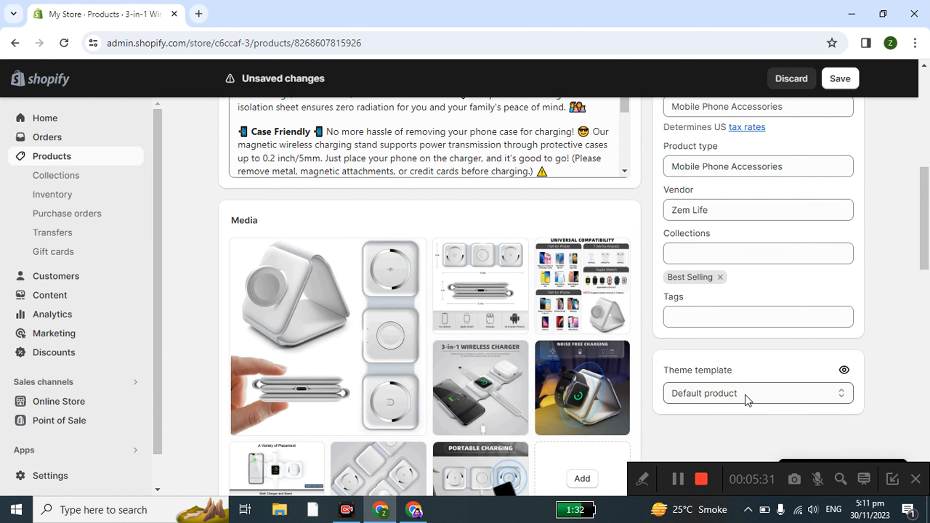
Turn off charging tax on the 3-in-1 Wireless Charging Pad, save the product and return to the products list
scroll(747, 395, down, 9)
scroll(739, 394, down, 2)
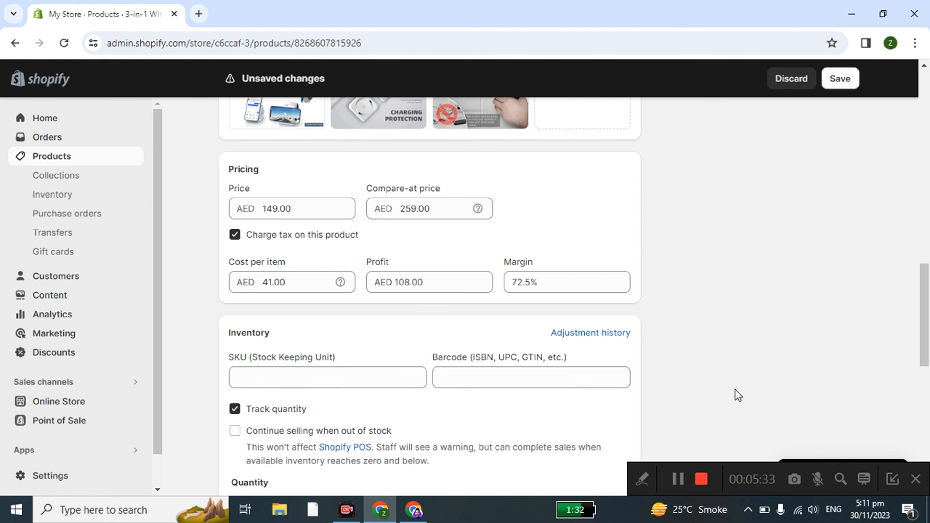
click(299, 241)
scroll(400, 403, down, 5)
scroll(457, 366, down, 5)
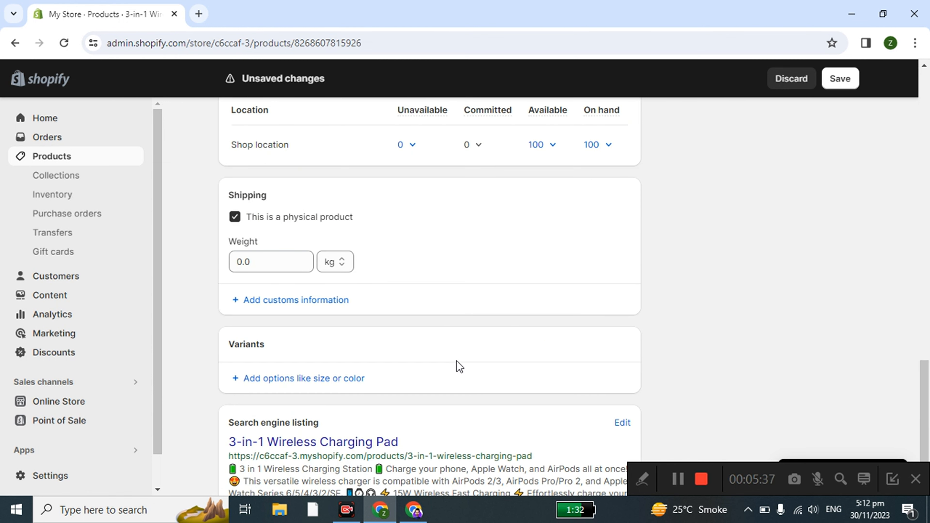
scroll(458, 366, up, 12)
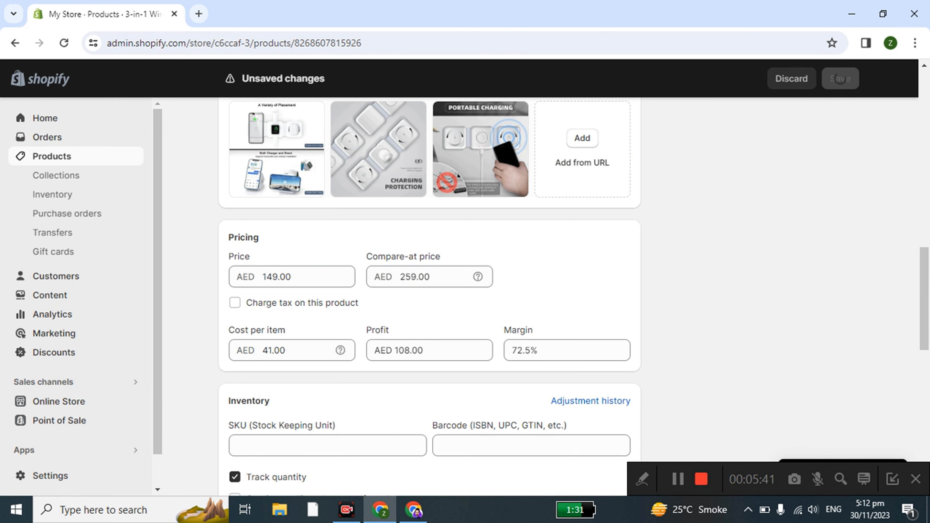
scroll(252, 248, up, 5)
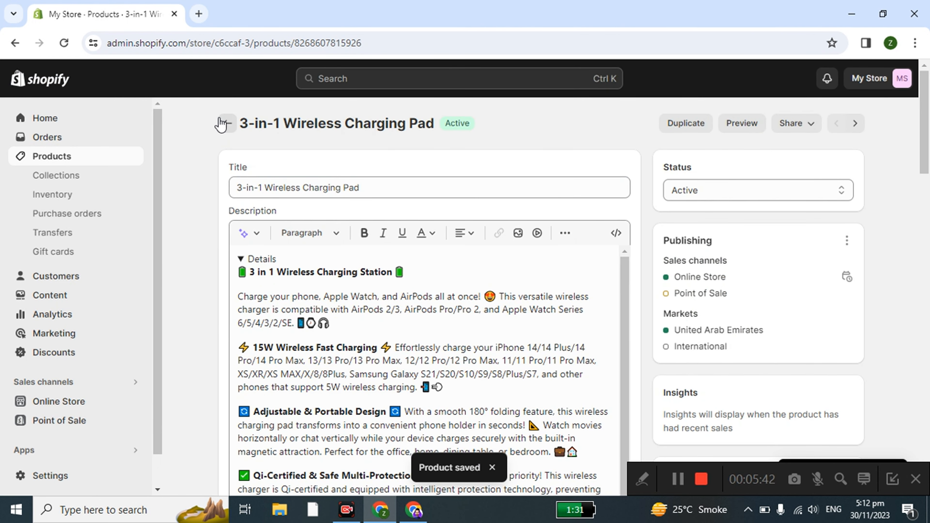
click(227, 133)
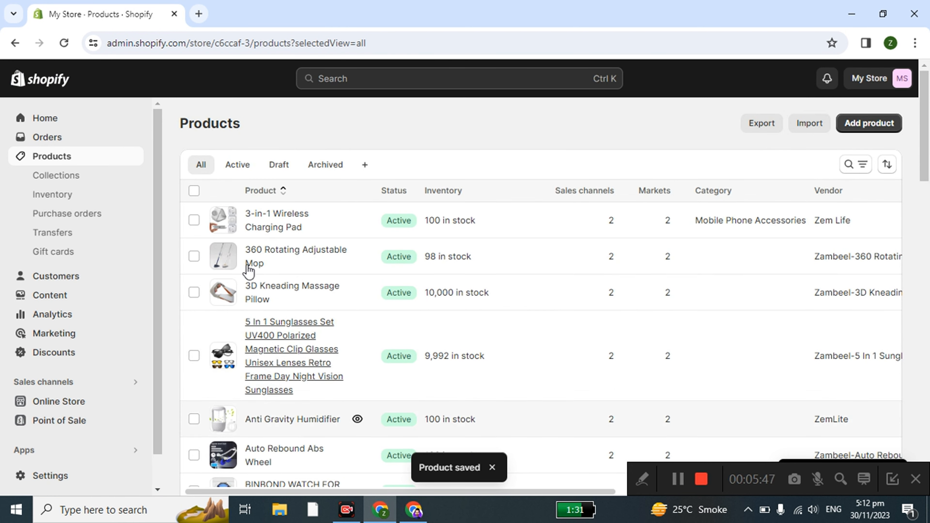
Review the products list and open the theme management page of the Online Store sales channel
scroll(256, 286, down, 5)
scroll(260, 295, up, 2)
scroll(260, 295, up, 1)
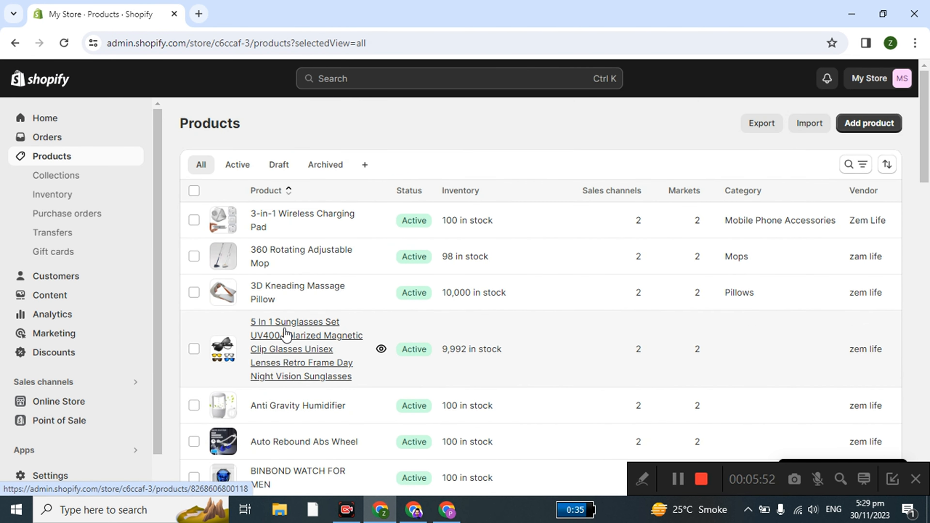
scroll(286, 333, down, 4)
scroll(285, 333, up, 4)
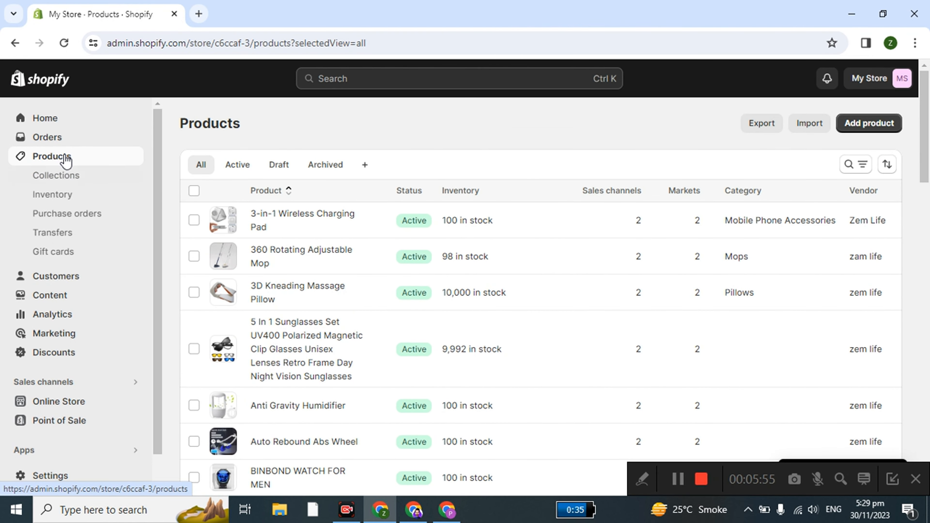
scroll(55, 354, down, 1)
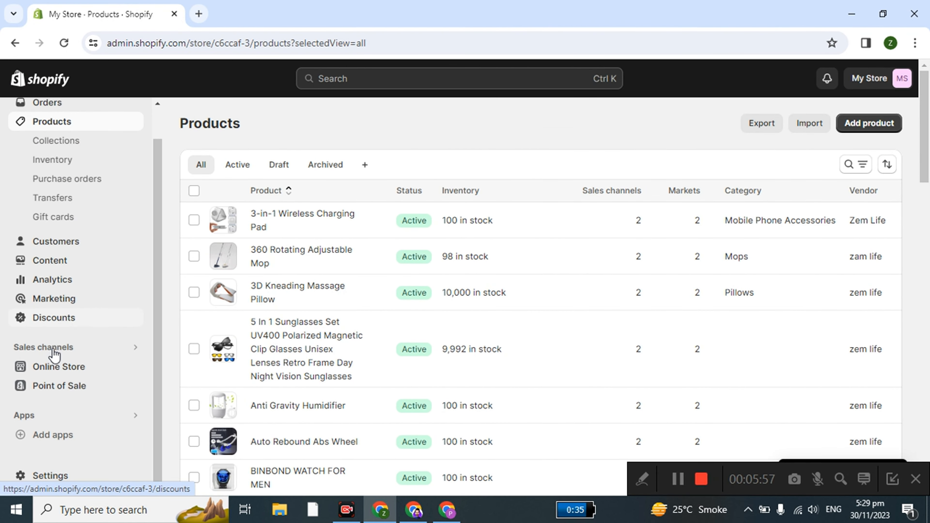
click(60, 370)
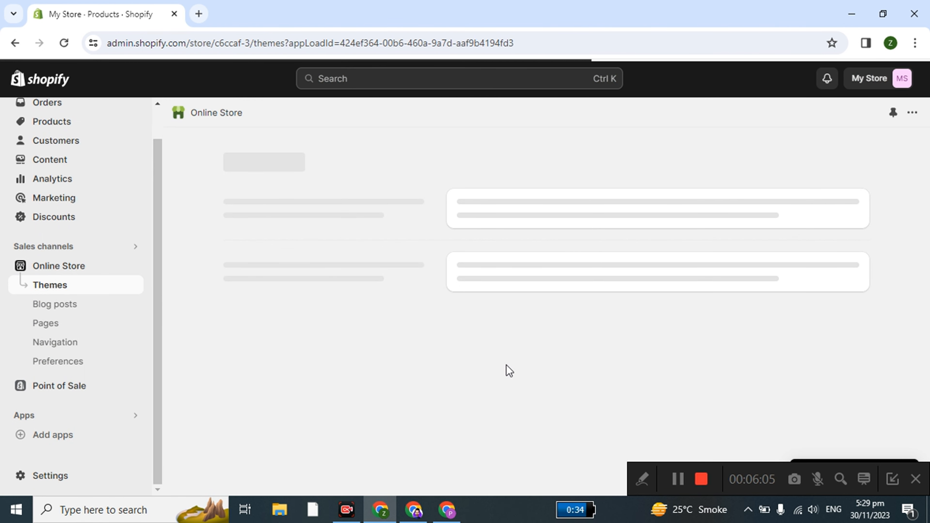
scroll(507, 365, down, 3)
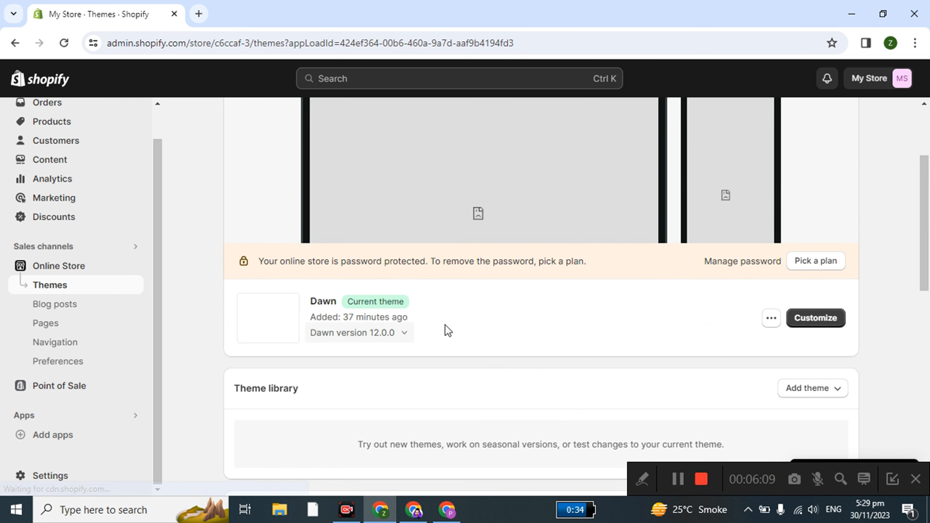
click(799, 389)
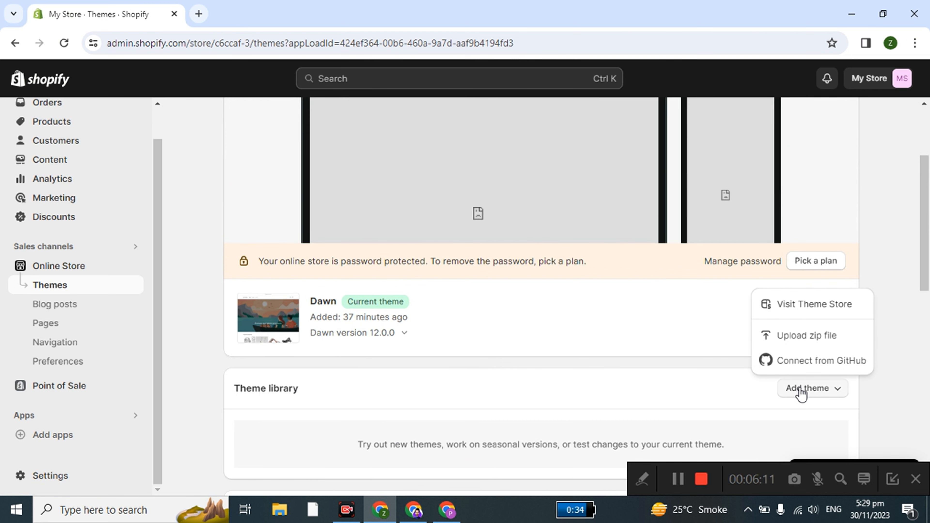
click(822, 327)
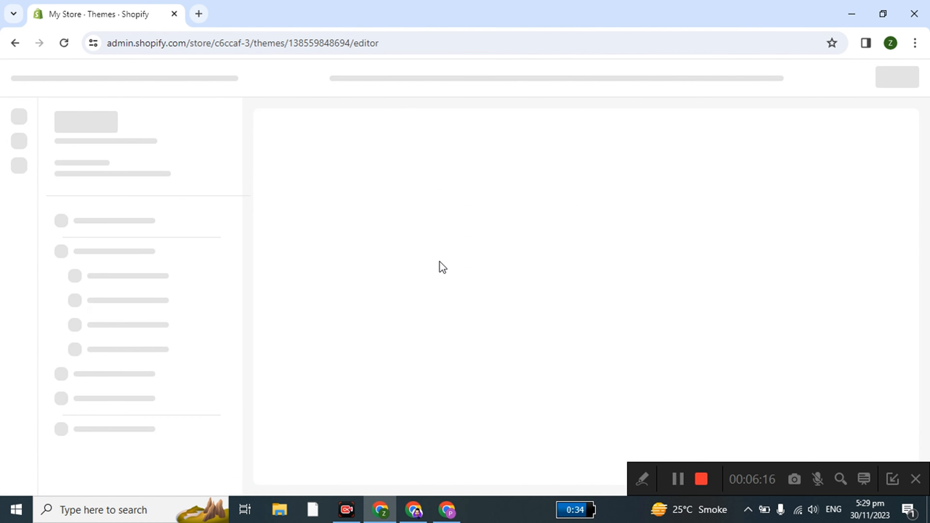
click(16, 44)
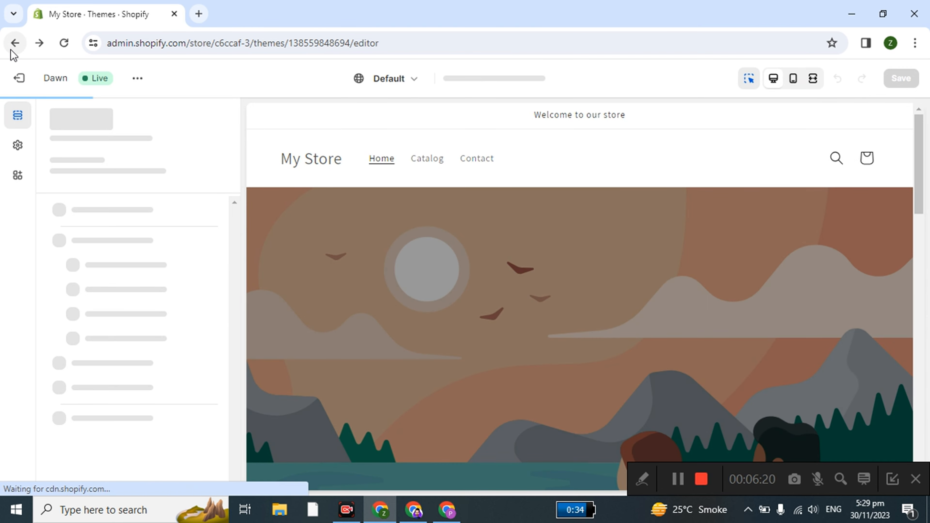
click(15, 43)
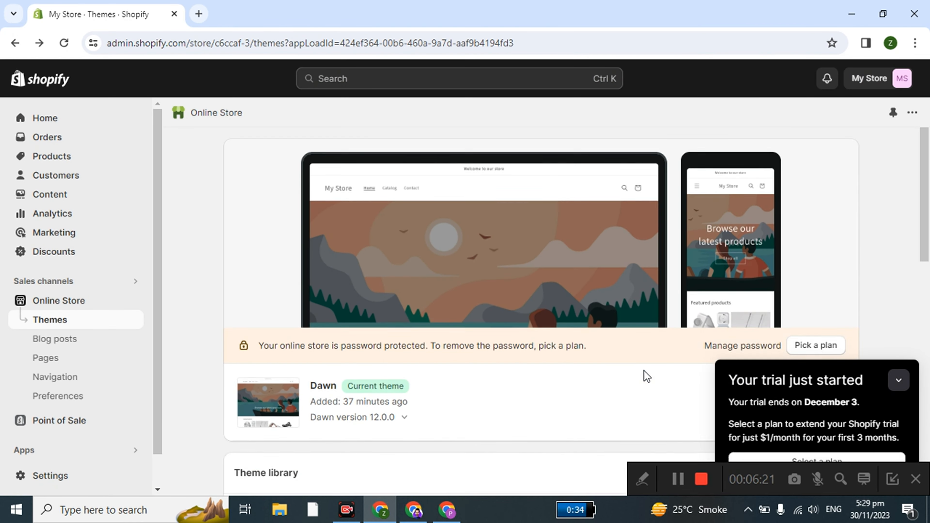
Upload the theme file IMPULSE (VERSION 2.5.2).zip from the D: drive to the theme library
scroll(644, 362, down, 6)
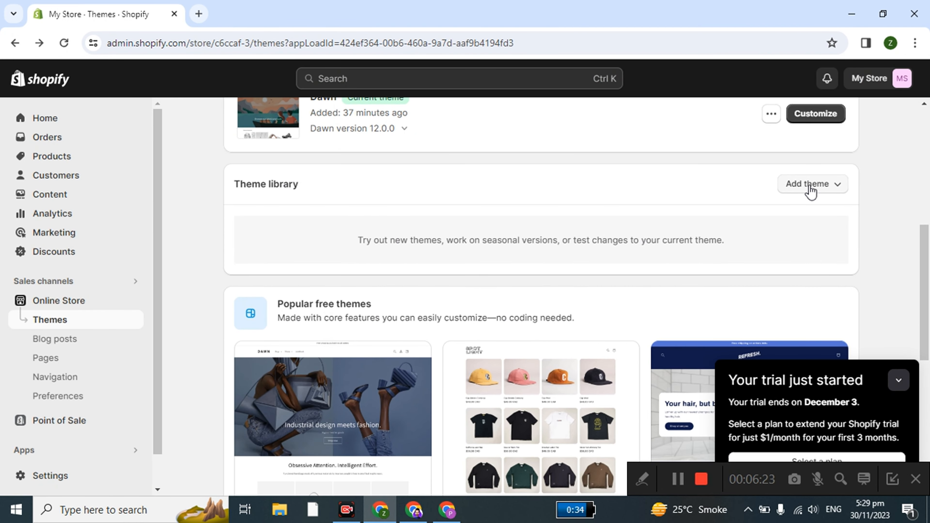
click(794, 185)
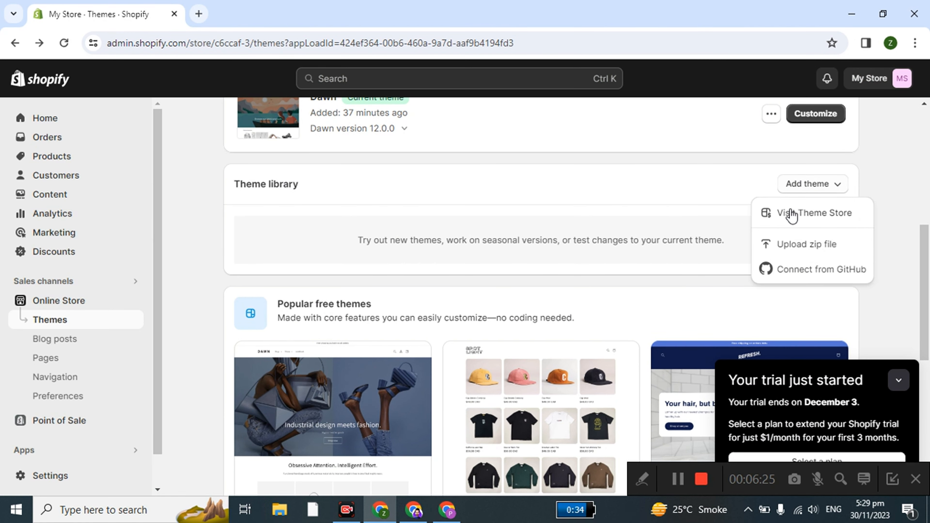
click(790, 243)
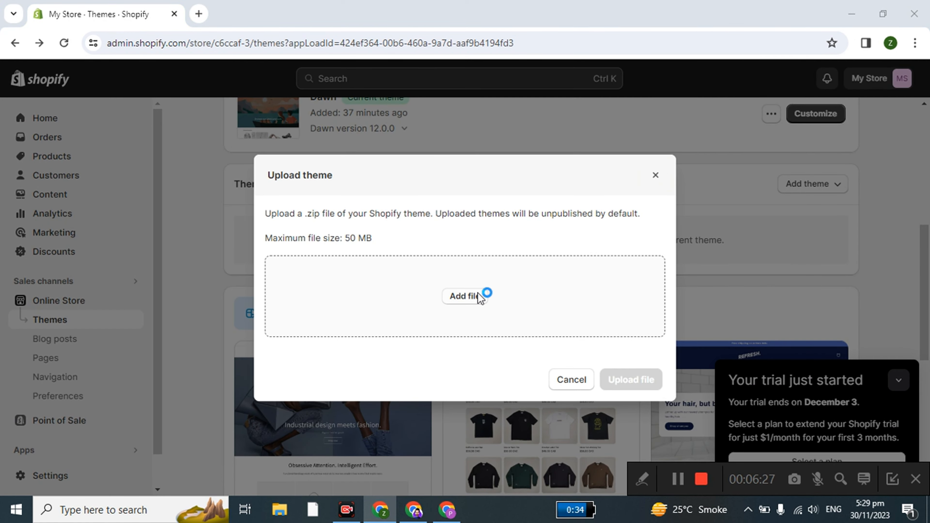
click(477, 294)
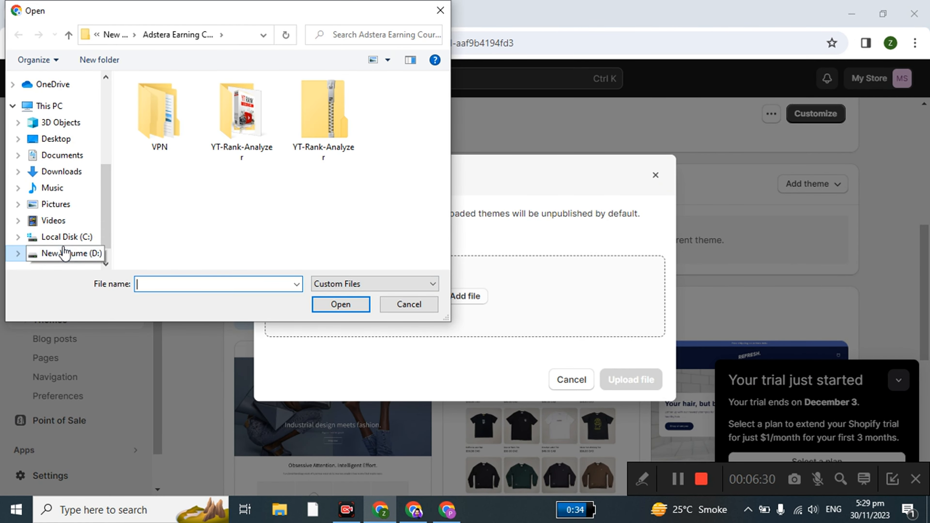
click(66, 253)
double_click(313, 213)
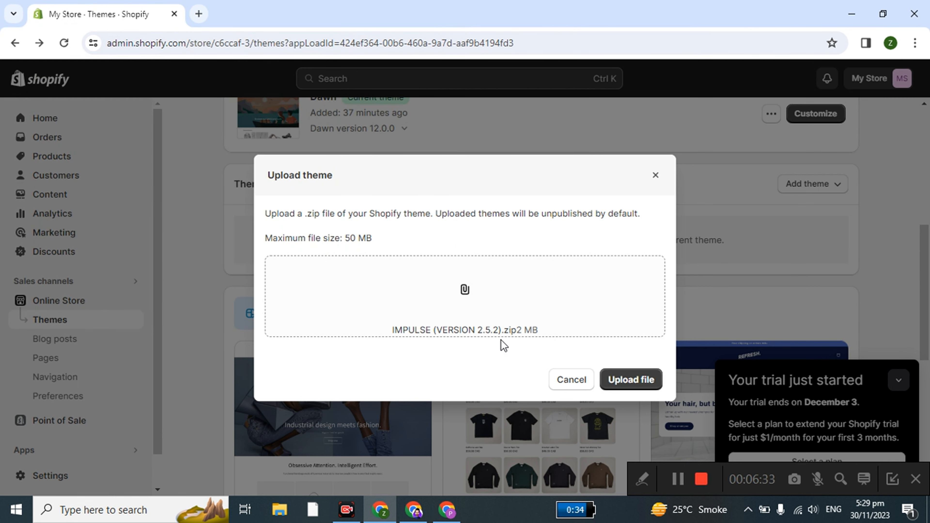
click(616, 373)
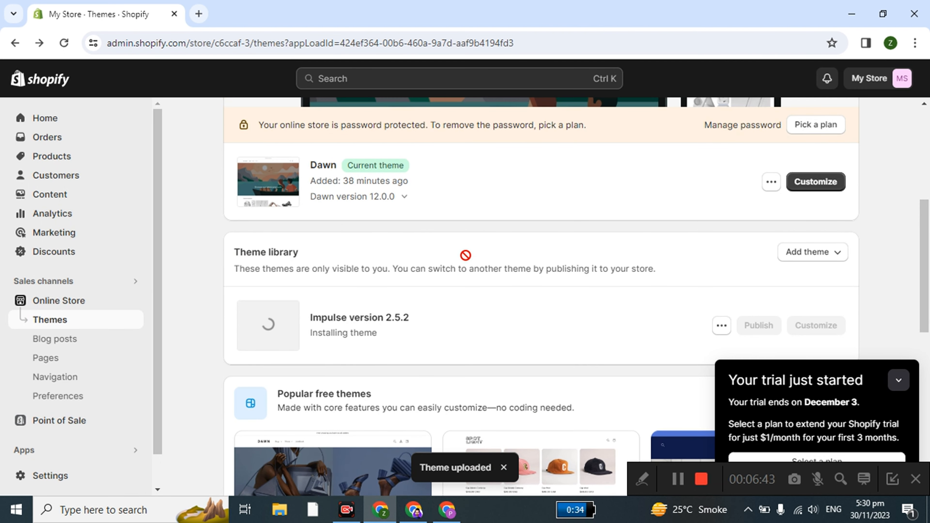
Publish the Impulse version 2.5.2 theme in place of Dawn and check it as the store's current theme
scroll(465, 255, down, 2)
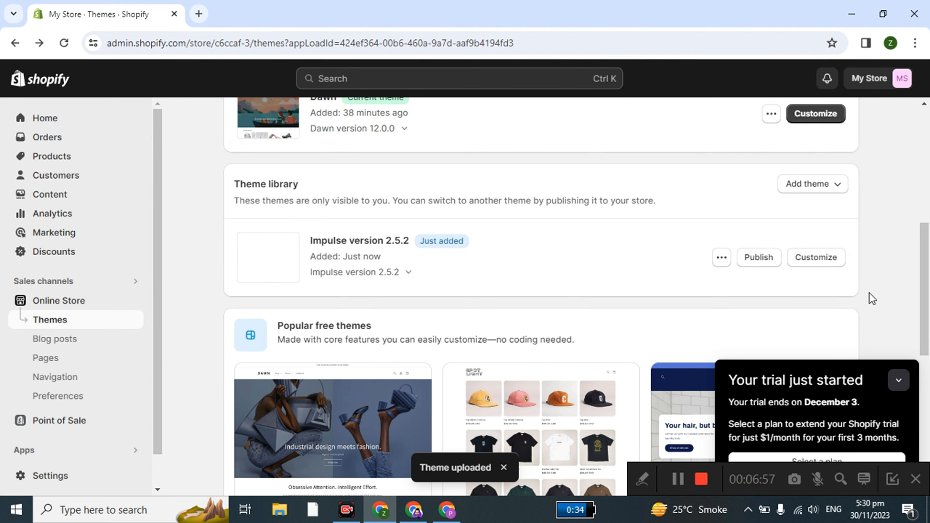
click(756, 258)
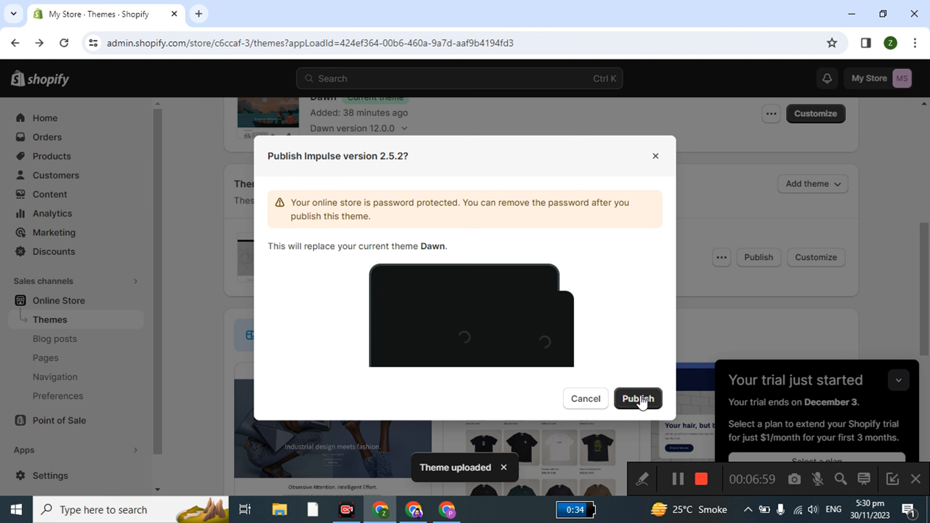
click(641, 400)
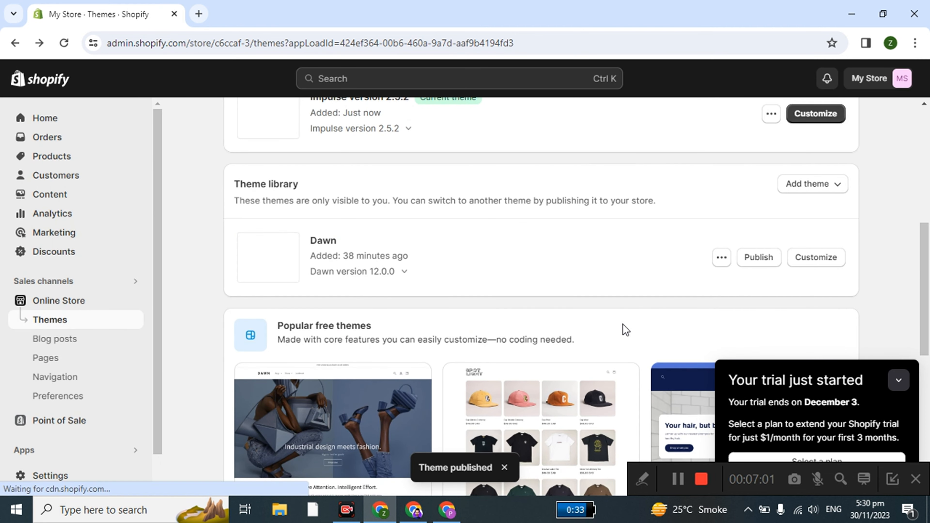
scroll(623, 324, up, 3)
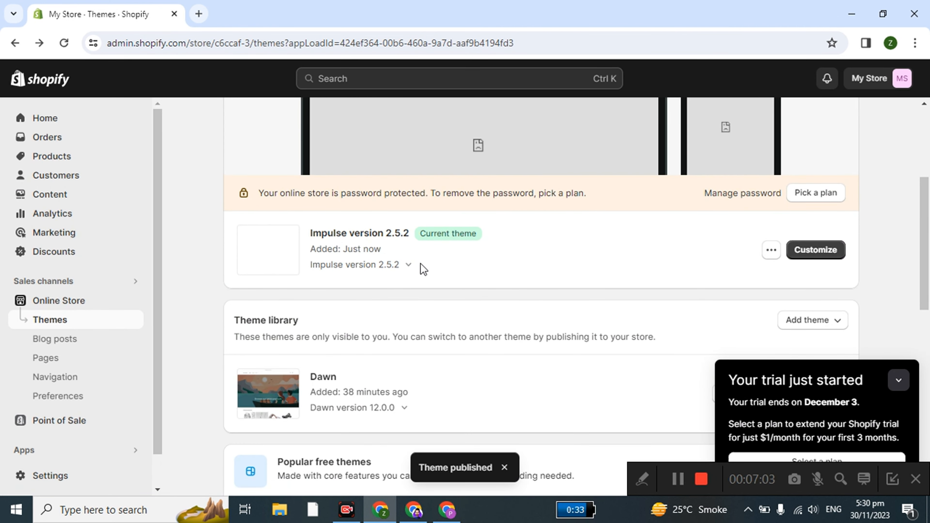
scroll(166, 224, up, 3)
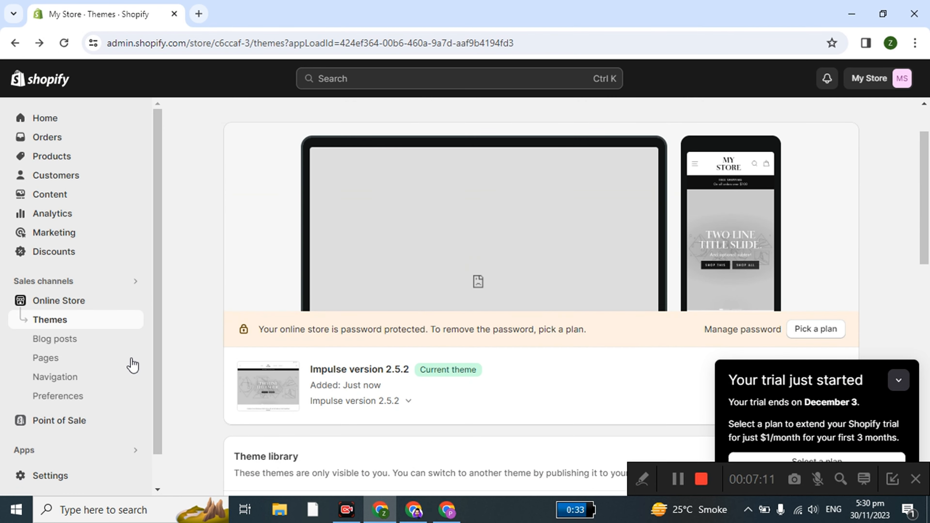
Start a new online store page and title it Privacy Policy
click(106, 364)
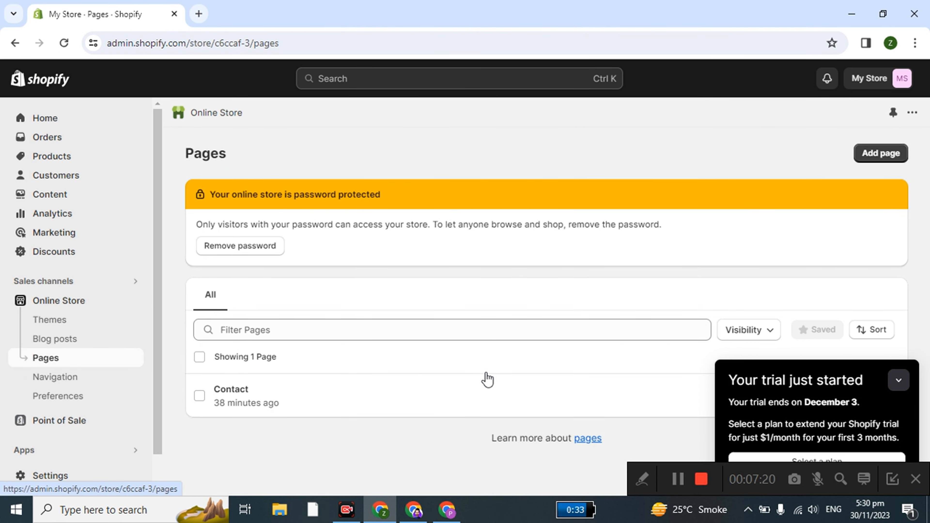
click(874, 156)
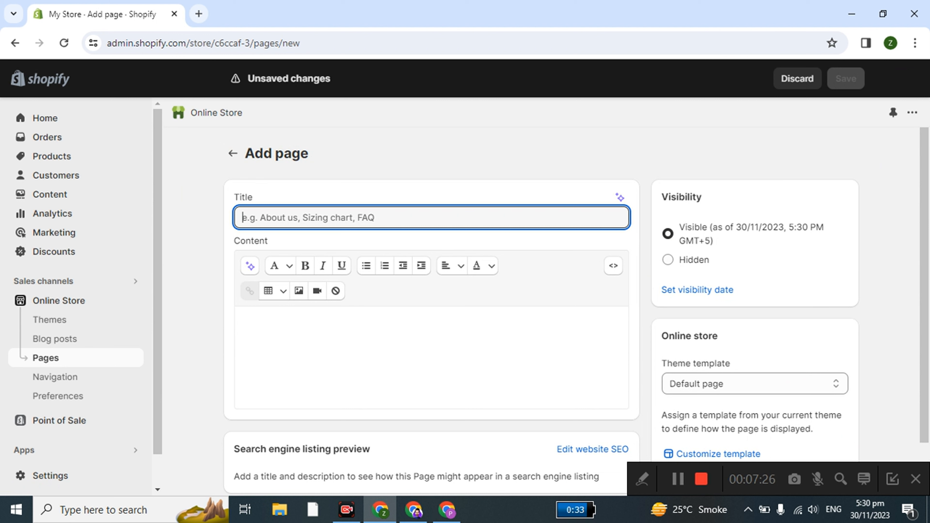
text(Privacy Policy)
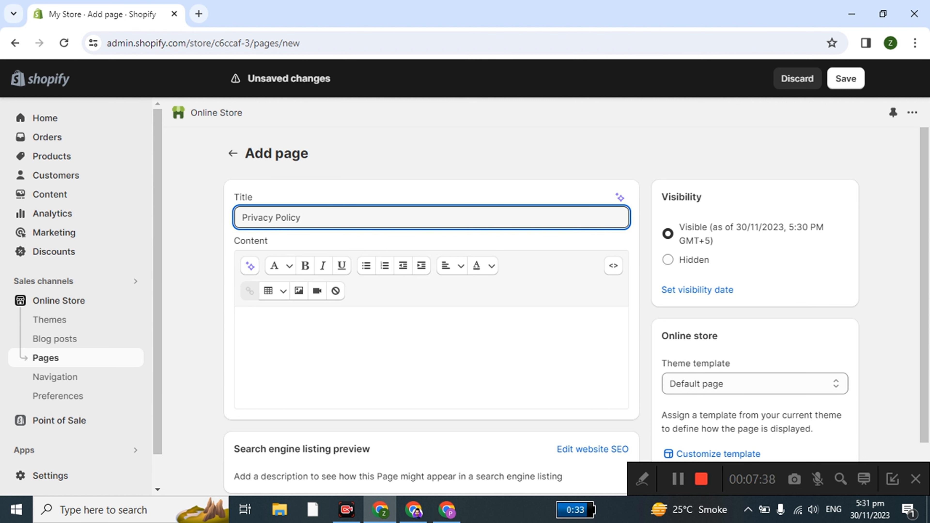
scroll(416, 248, down, 2)
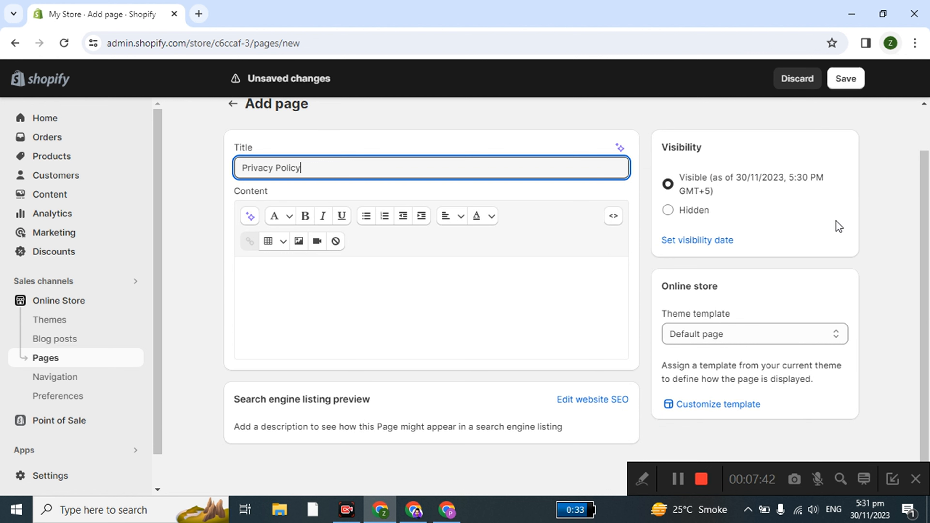
Switch to another Chrome profile and open ChatGPT at chat.openai.com in its new window
click(889, 43)
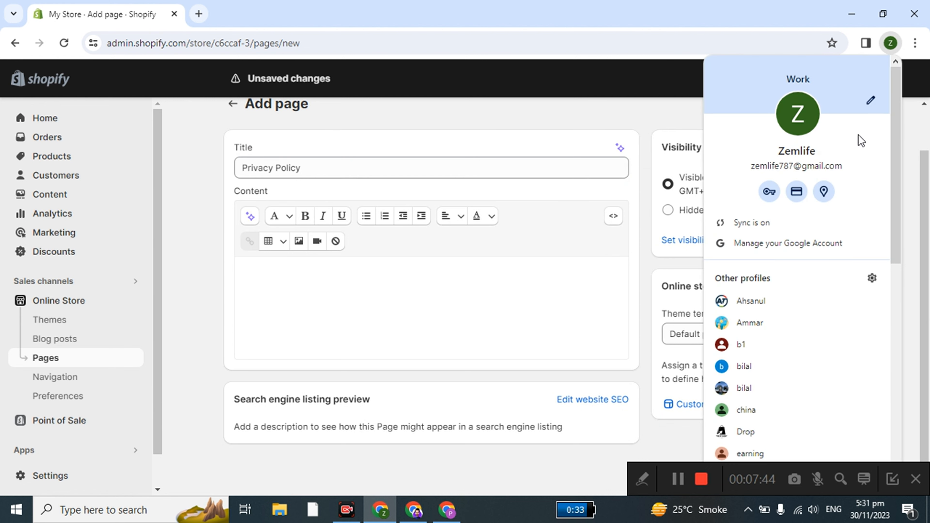
scroll(795, 293, down, 4)
click(743, 205)
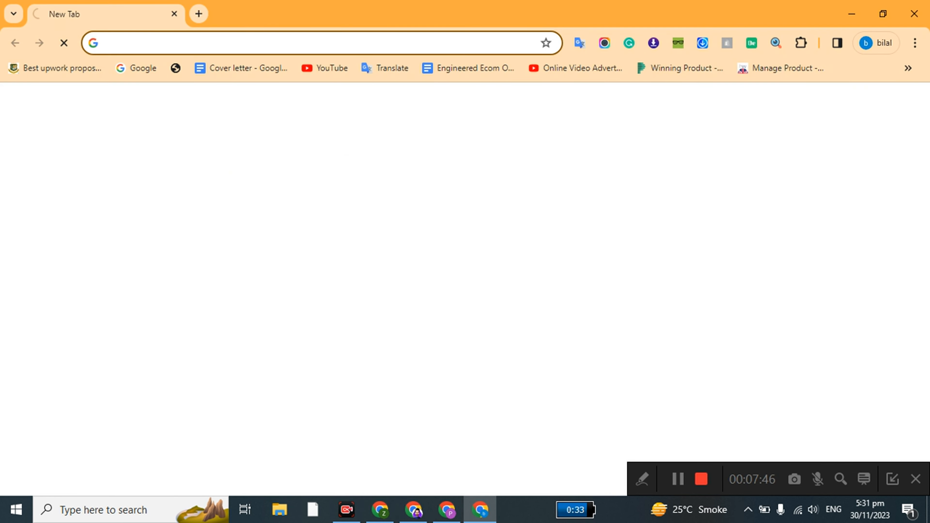
text(canva.com)
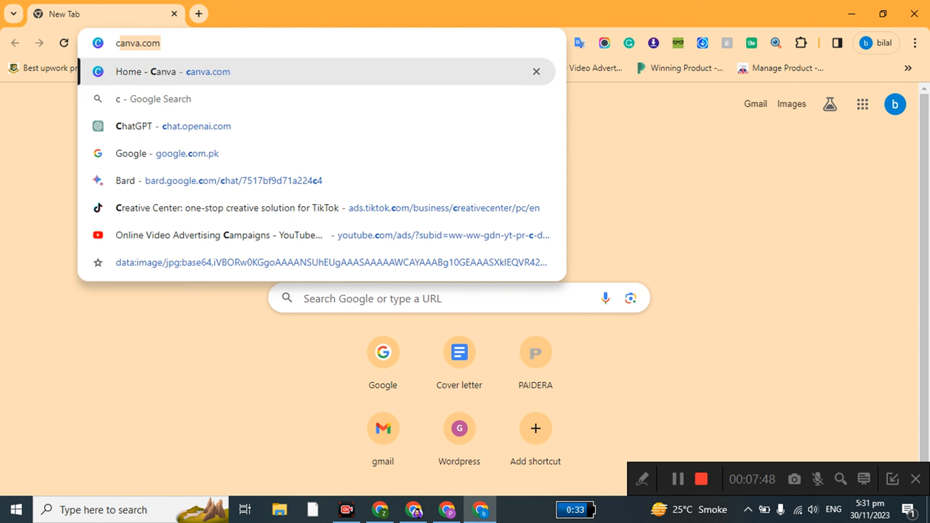
click(134, 117)
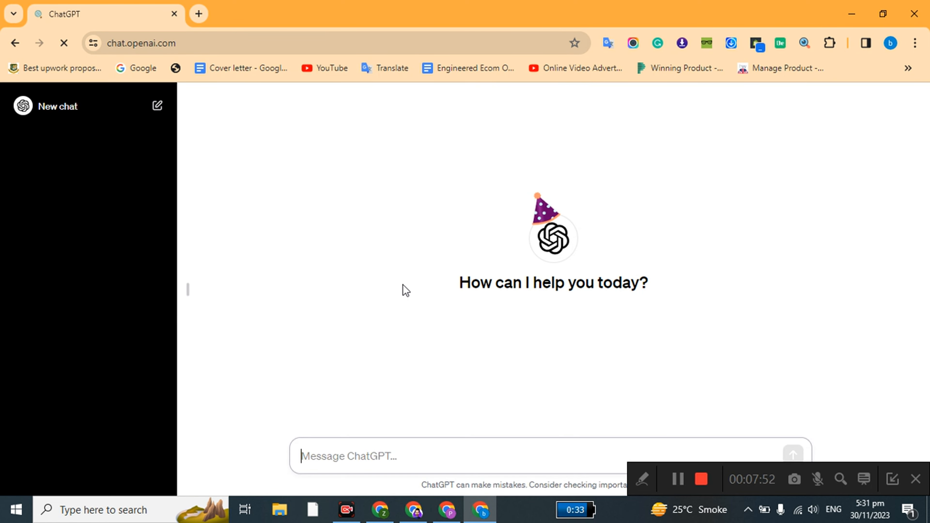
Ask ChatGPT to "write privacy policy for ( zem life ) this is my Shopify store in UAE", with Shopify capitalized
text(w)
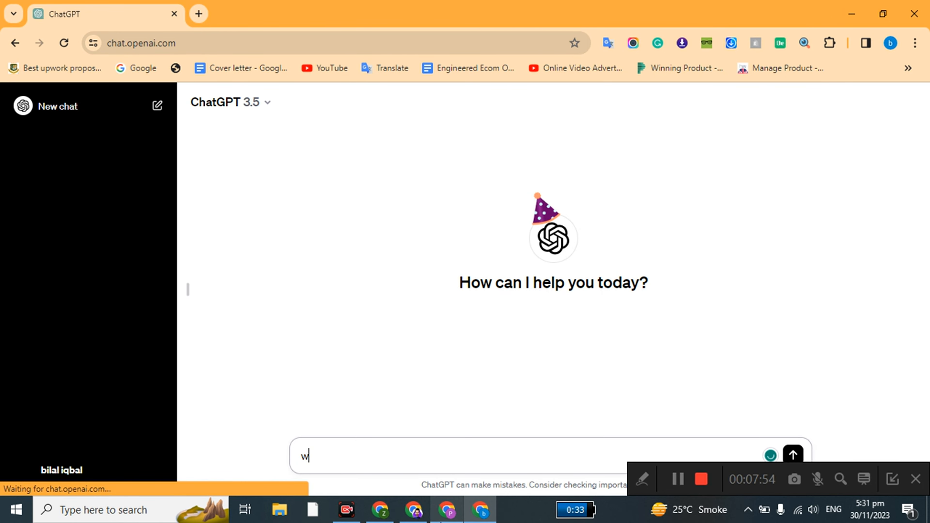
text(rite)
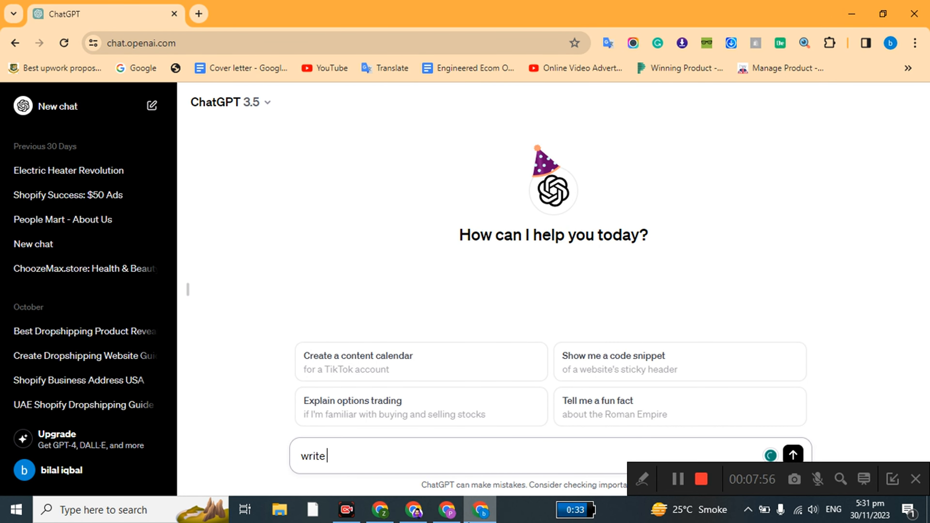
text( privac)
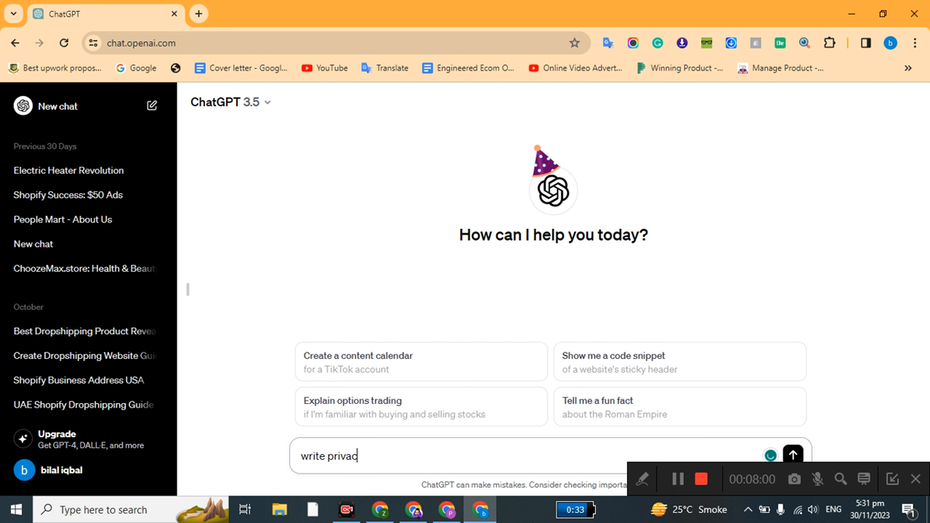
text(y policy for ( zem life)
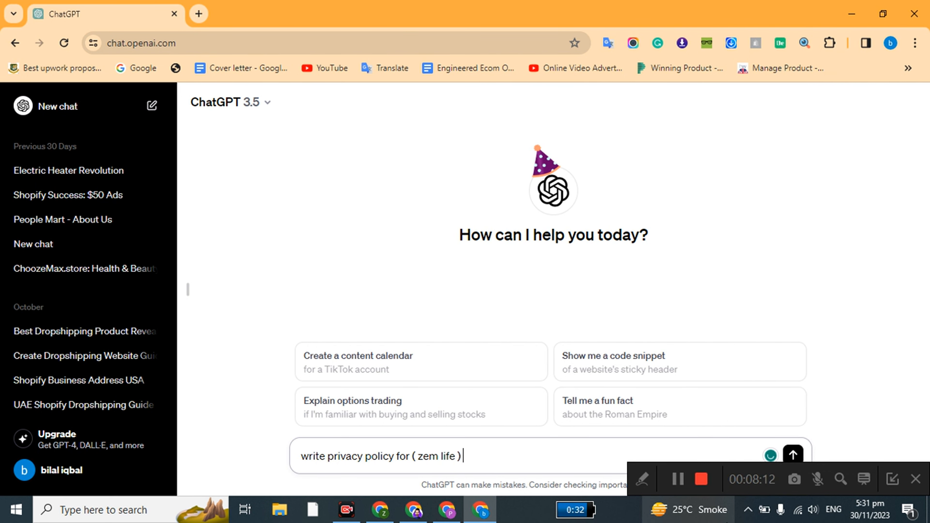
text(this)
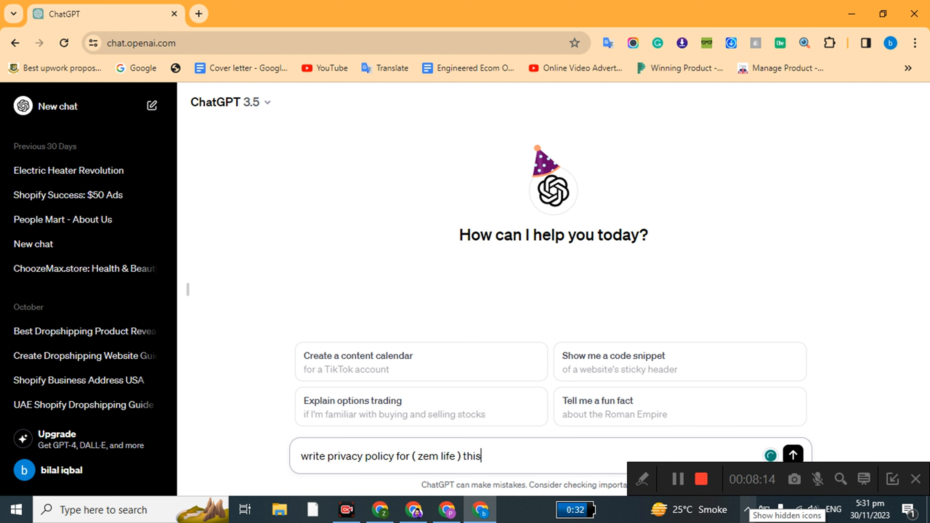
text( is my )
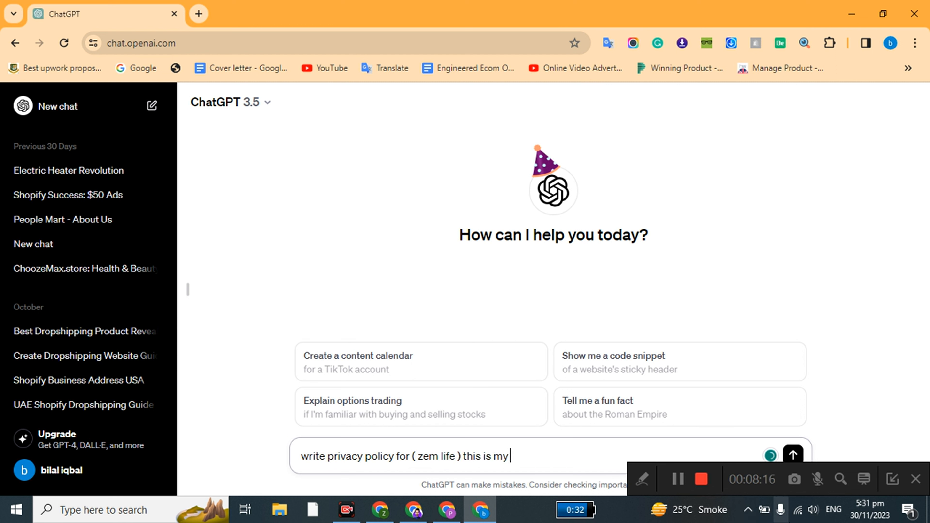
text(shop)
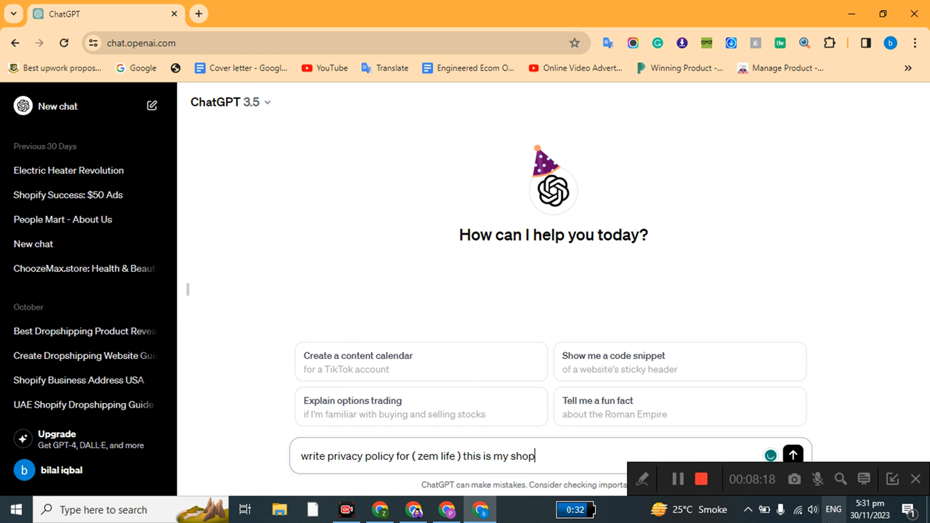
text(ify s)
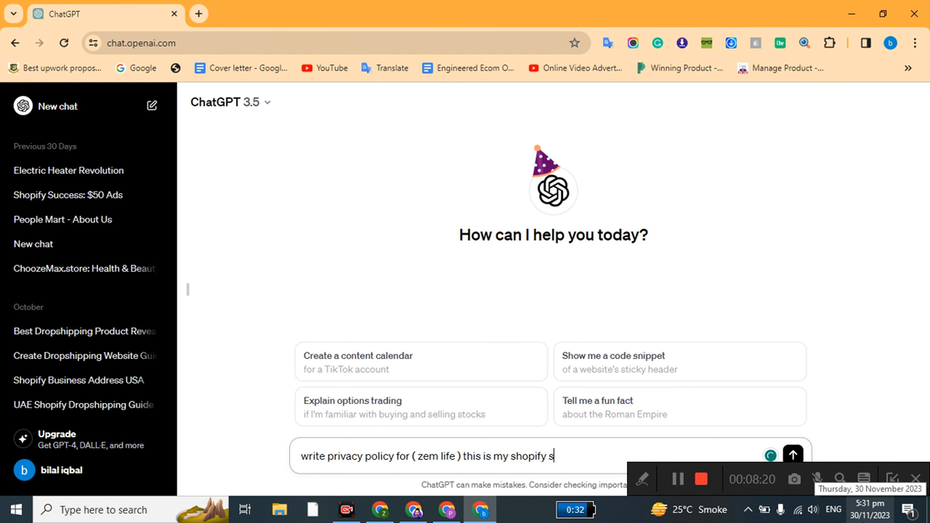
text(tore in U)
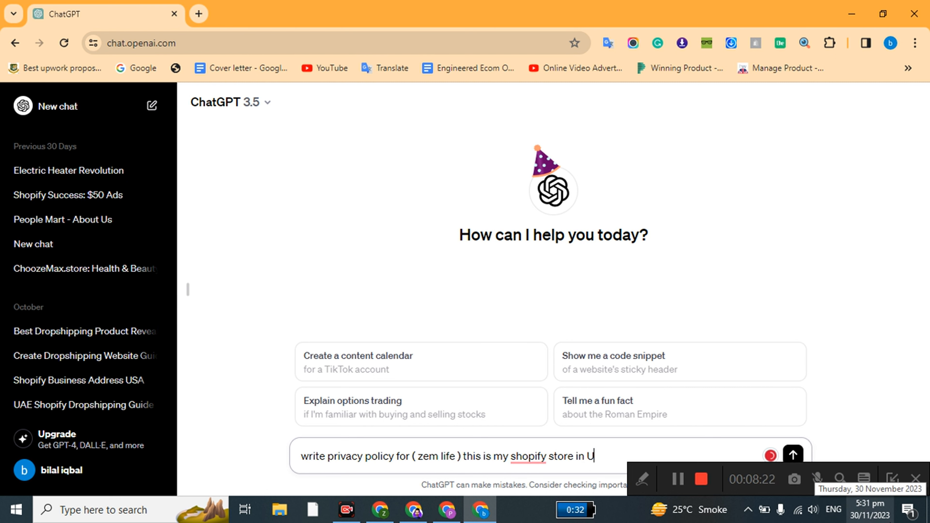
text(AE)
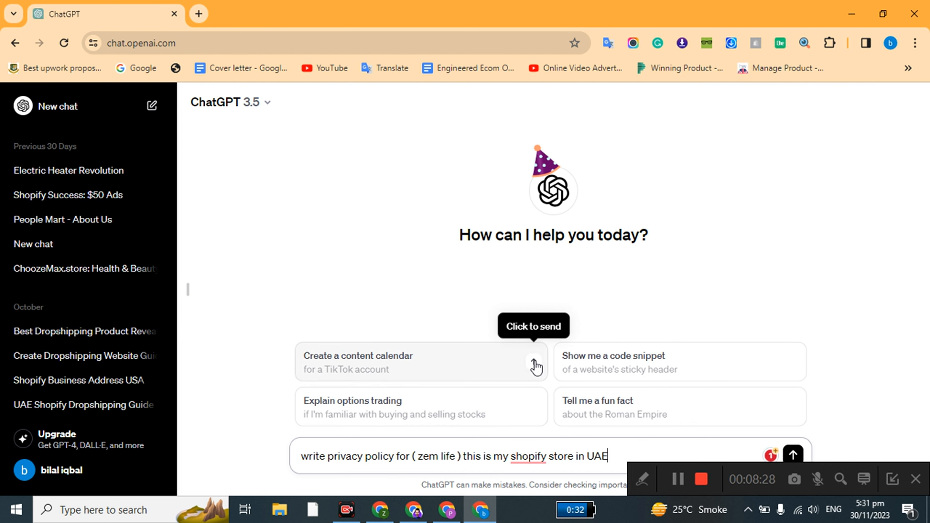
mouse_move(528, 456)
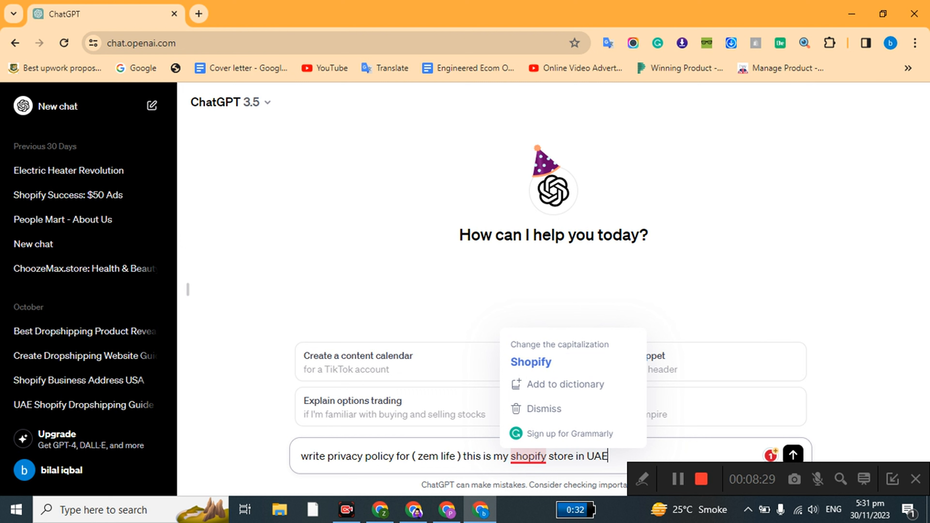
click(523, 362)
key(Return)
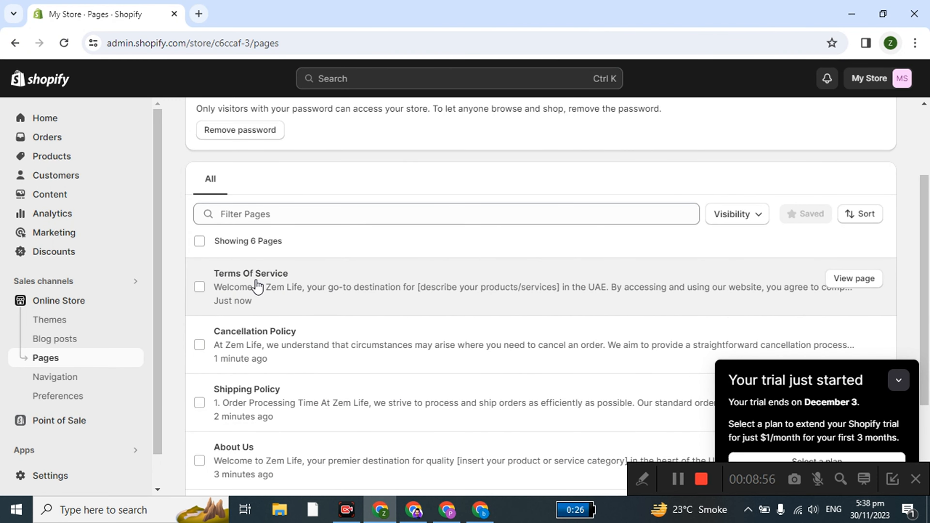
Look through the store's list of pages, from Terms Of Service and the other policy pages down to Contact
scroll(280, 336, down, 2)
scroll(277, 341, down, 2)
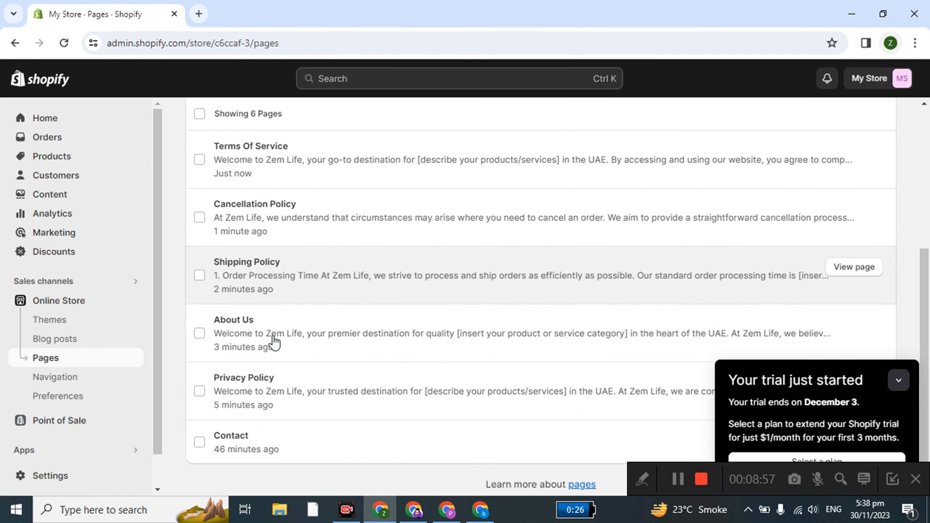
scroll(279, 382, up, 4)
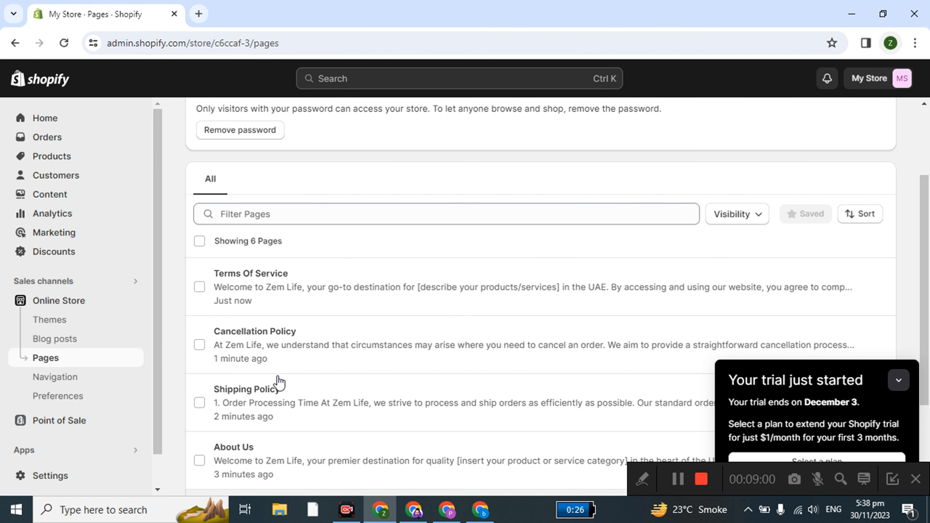
scroll(279, 381, down, 2)
scroll(279, 382, down, 2)
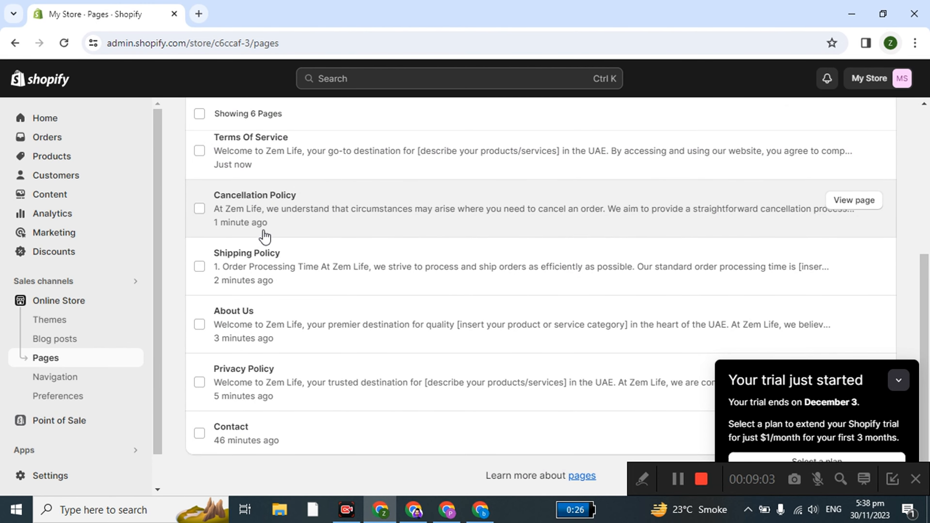
scroll(308, 292, up, 1)
scroll(308, 297, up, 7)
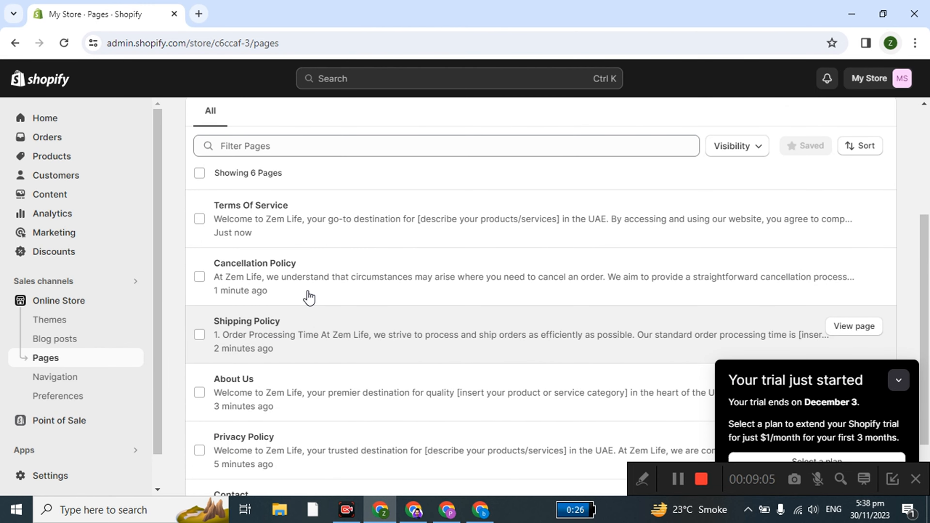
scroll(301, 334, down, 8)
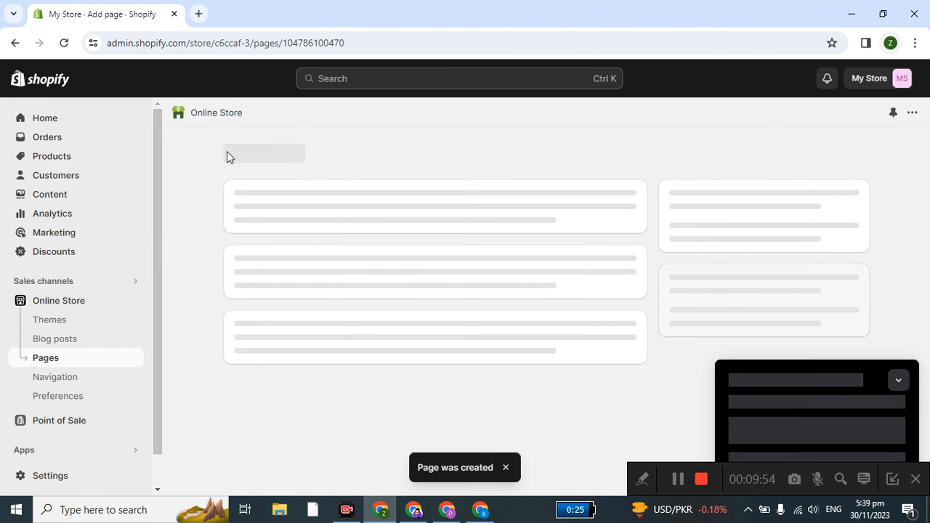
Return to the list of pages, open the store details in the settings and change the store name to Zem Life
click(228, 153)
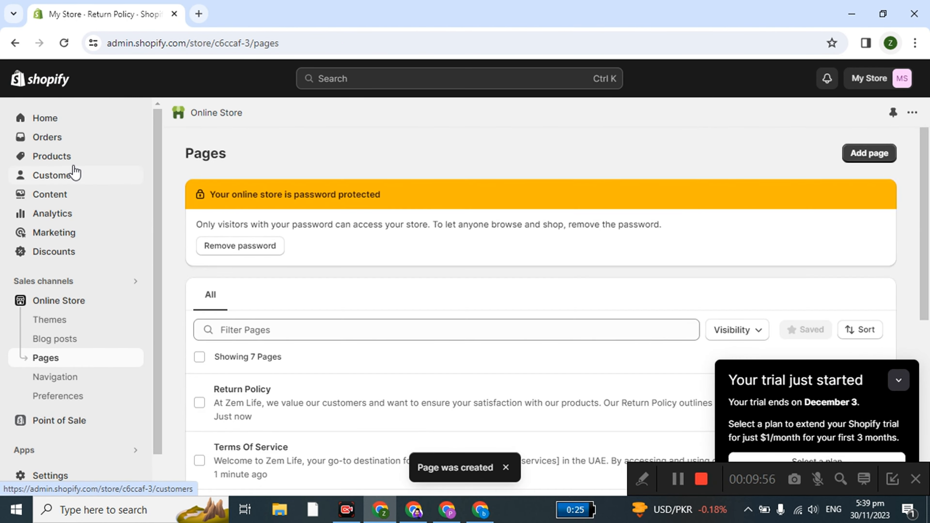
scroll(144, 421, down, 1)
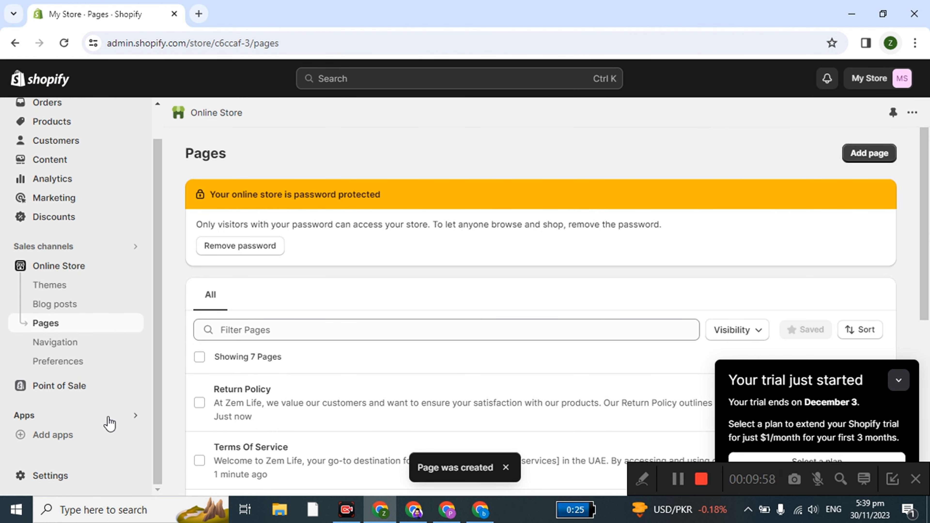
click(55, 475)
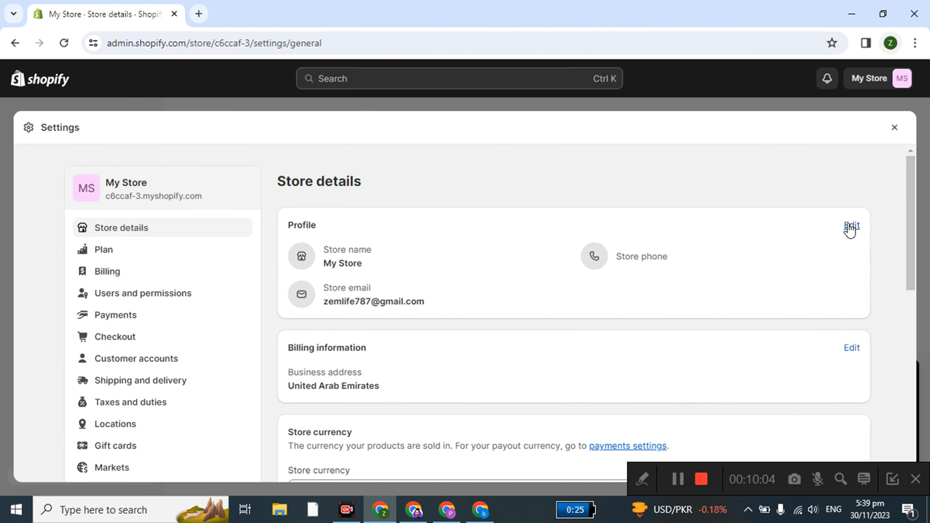
click(851, 225)
drag(336, 283, 296, 283)
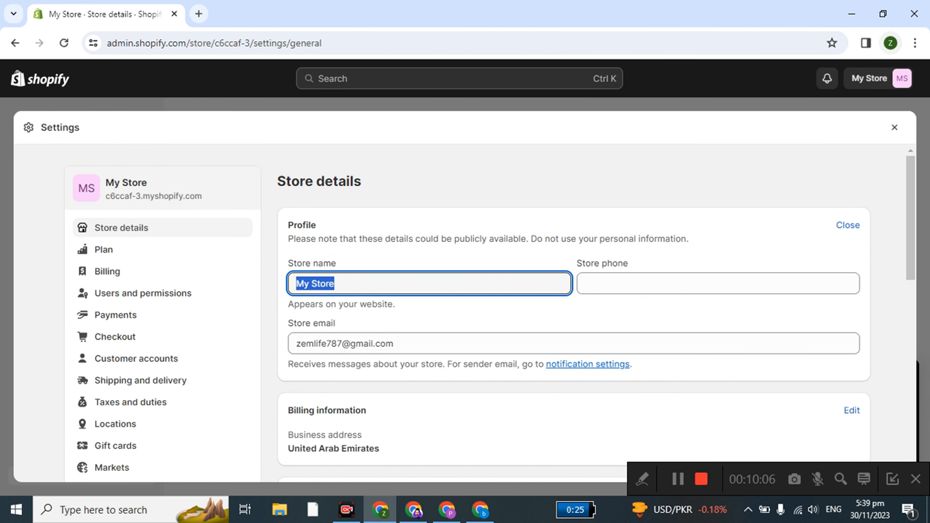
text(Zem Li)
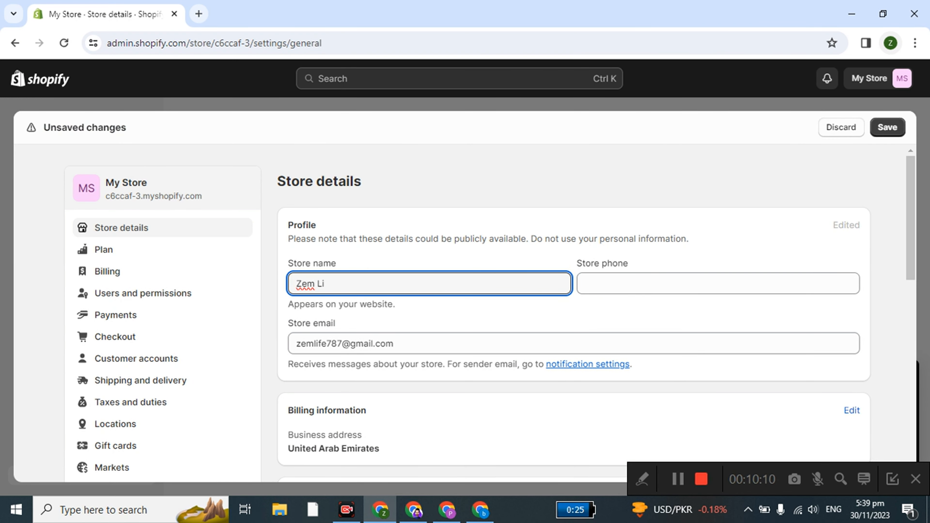
text(fe)
click(392, 222)
Set the store's time zone to (GMT+04:00) Abu Dhabi, Muscat, save the store details and close the settings
scroll(394, 225, down, 5)
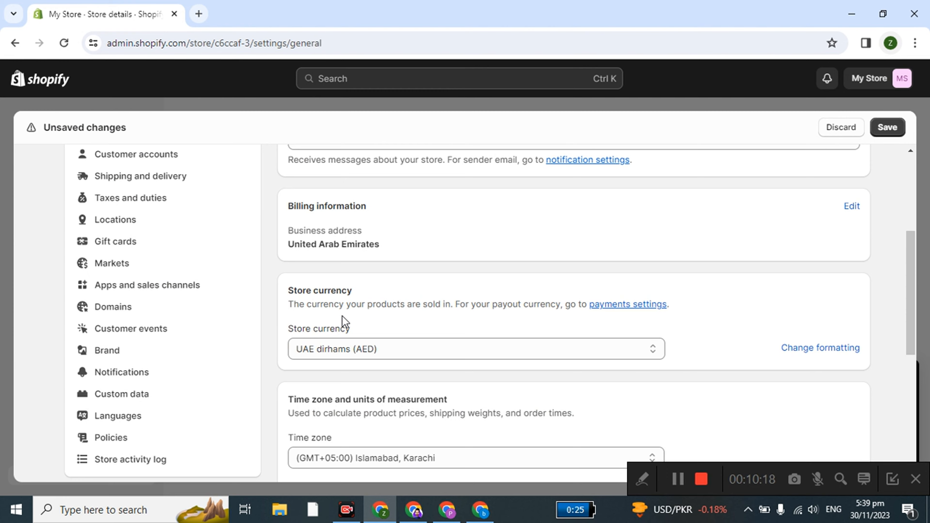
scroll(343, 318, down, 3)
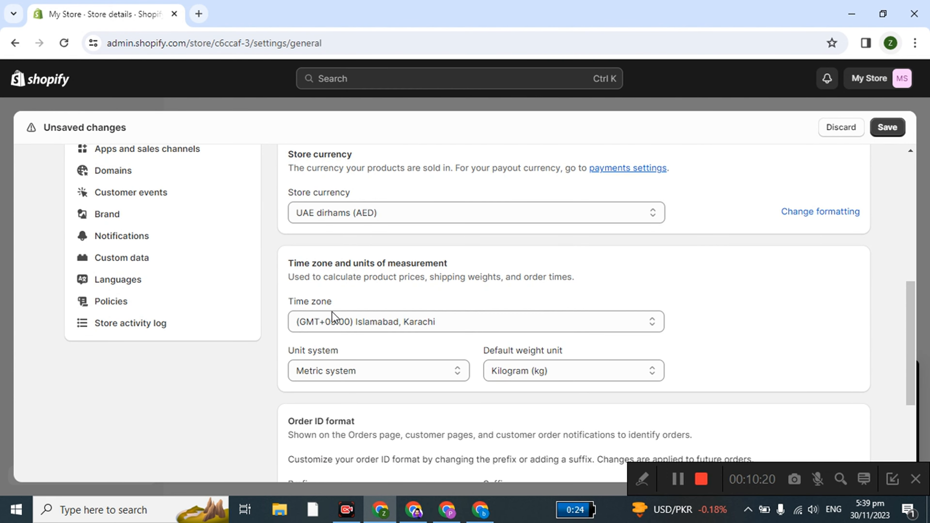
click(385, 320)
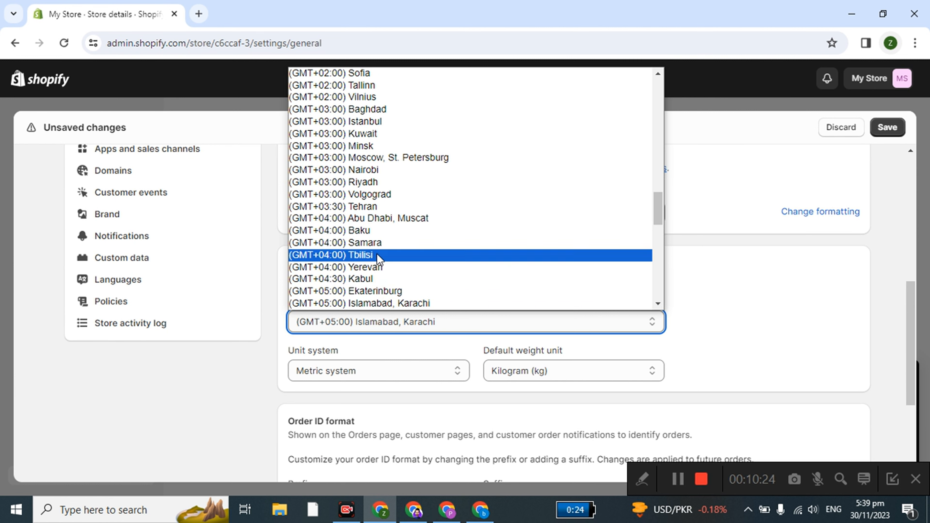
click(377, 219)
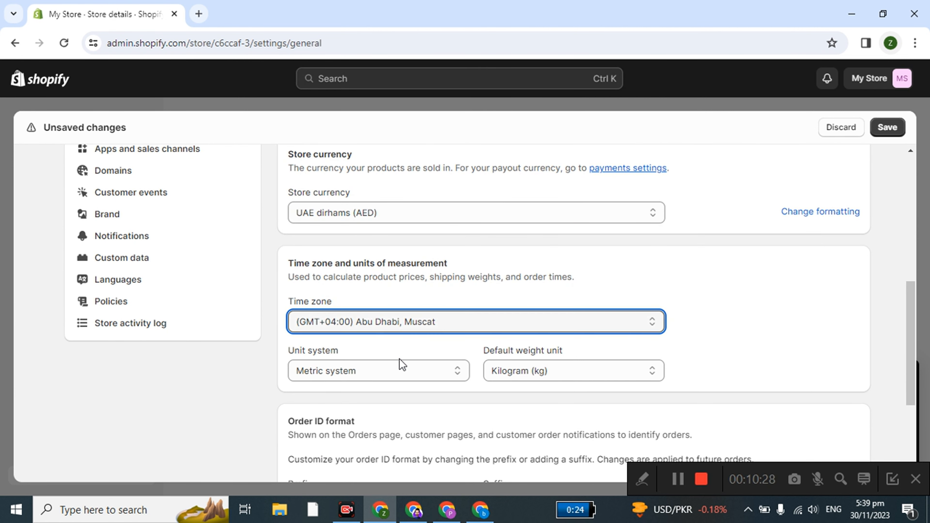
scroll(406, 377, down, 1)
scroll(410, 383, down, 3)
scroll(409, 383, up, 7)
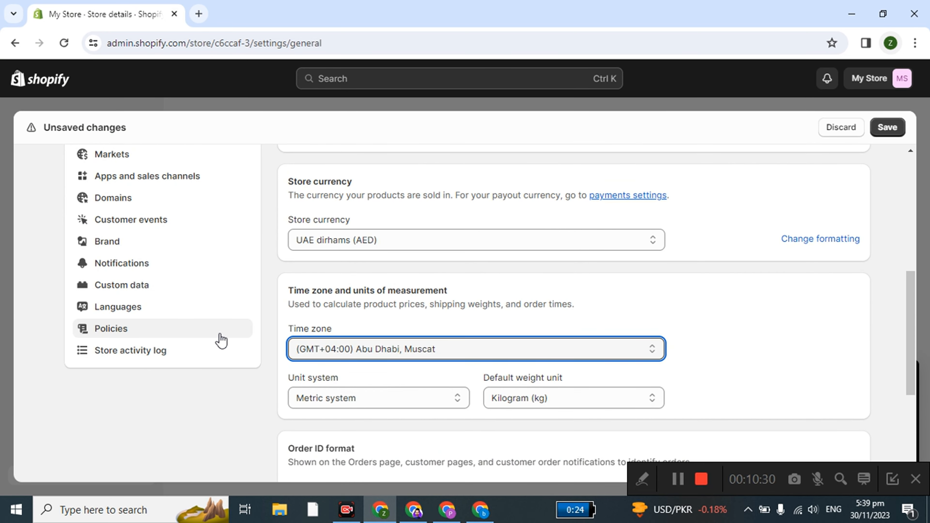
click(882, 128)
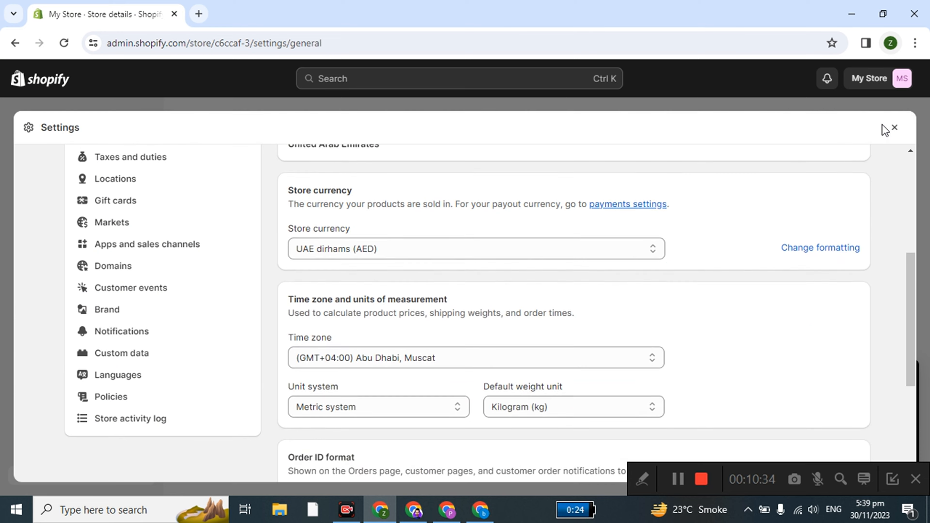
click(894, 128)
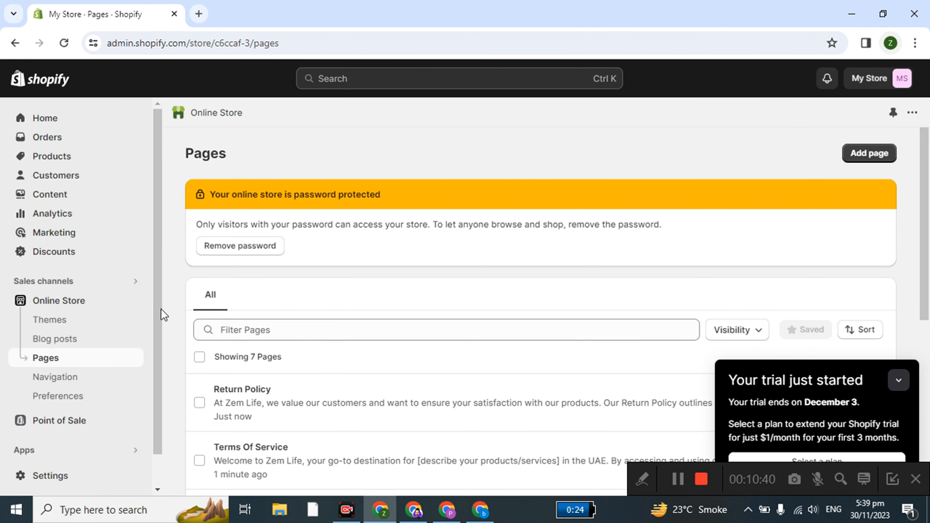
View the apps recommended for the store and close the list without adding any
scroll(201, 312, down, 3)
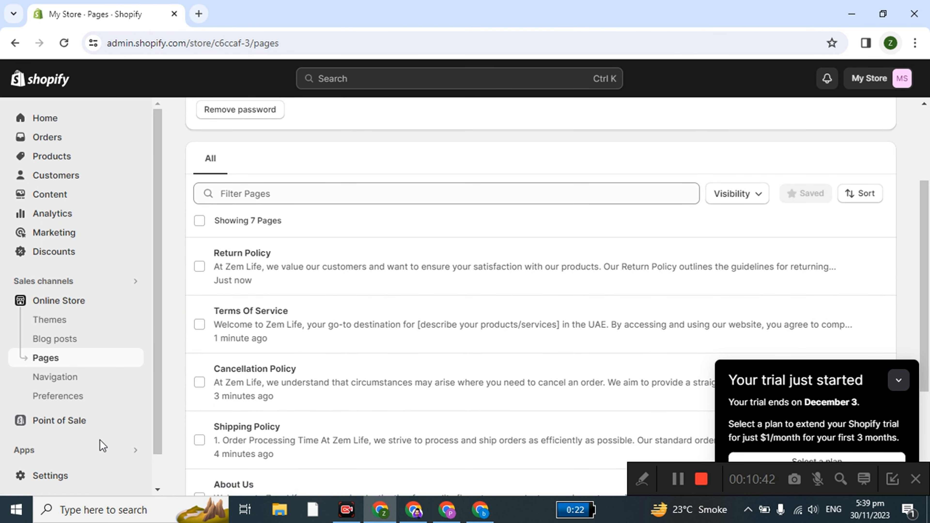
click(102, 454)
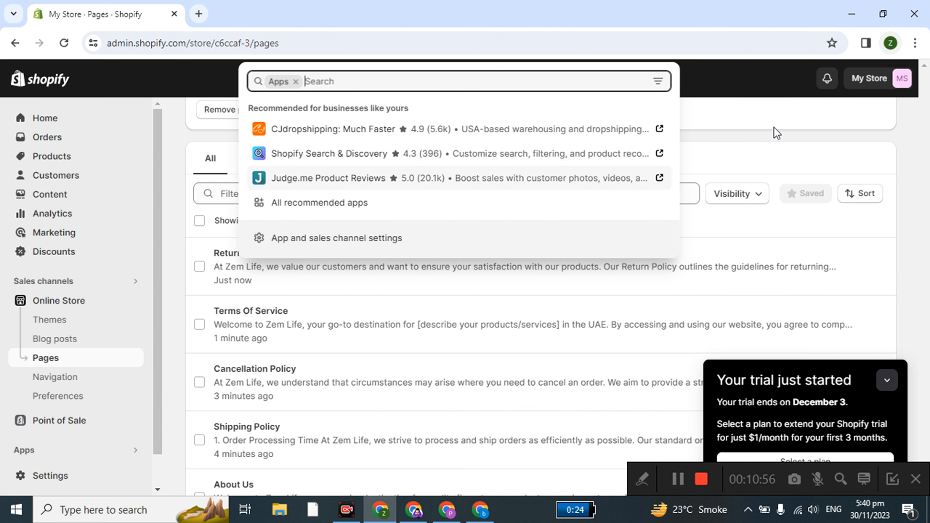
click(912, 139)
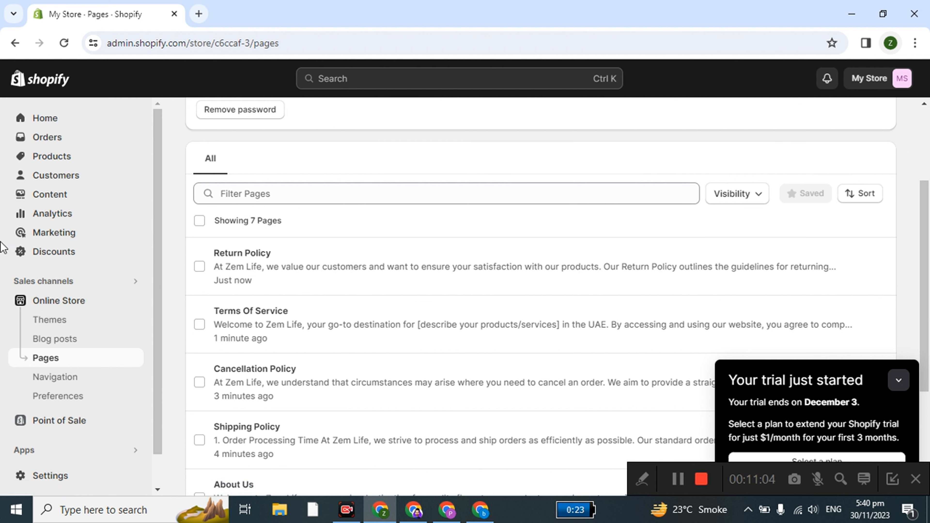
Open the online store's themes and look over the preview and entry of the current Impulse theme
click(53, 301)
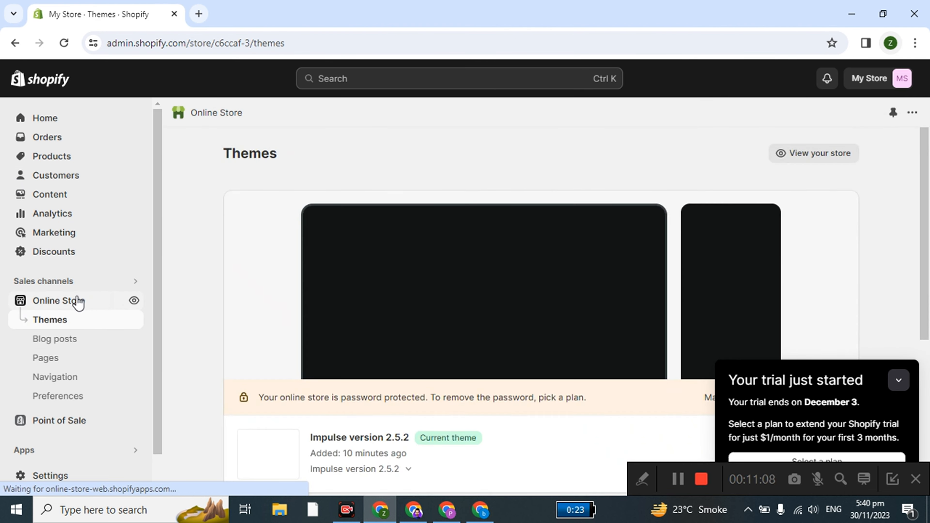
scroll(411, 430, down, 3)
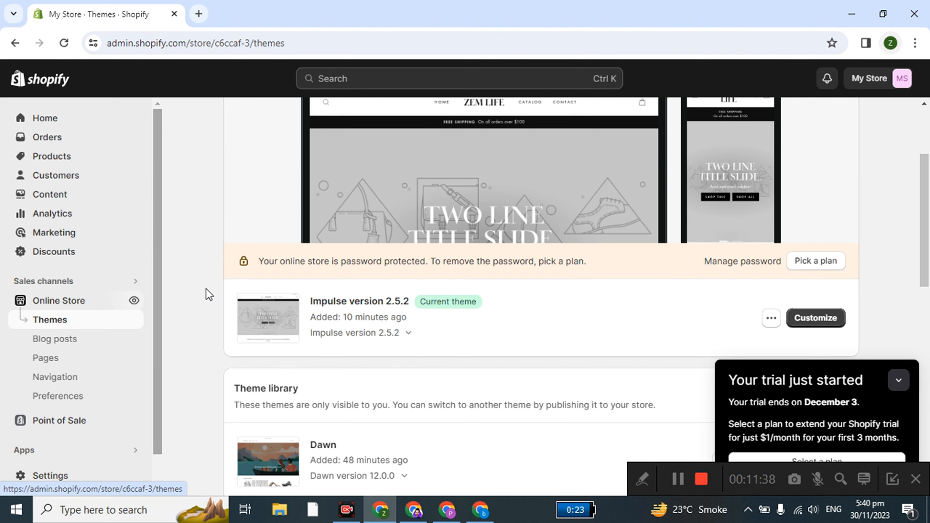
scroll(207, 293, up, 2)
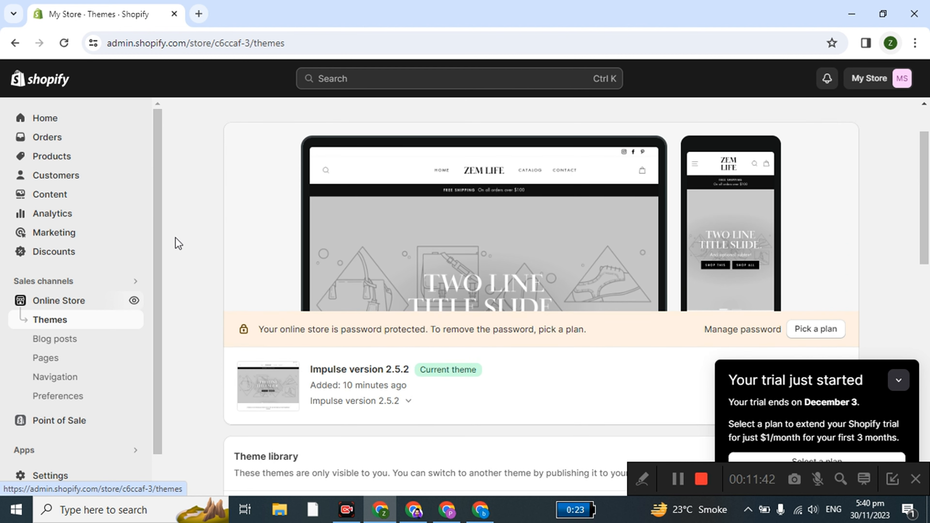
scroll(175, 238, down, 2)
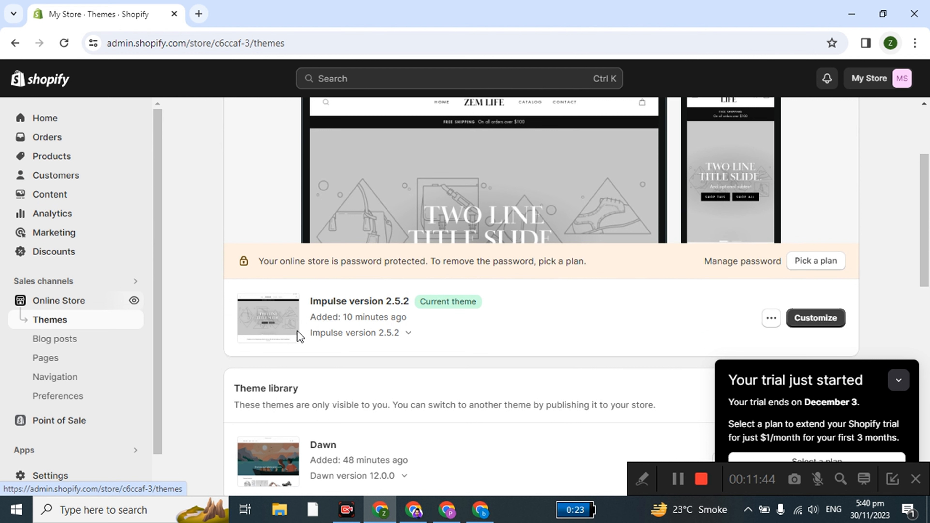